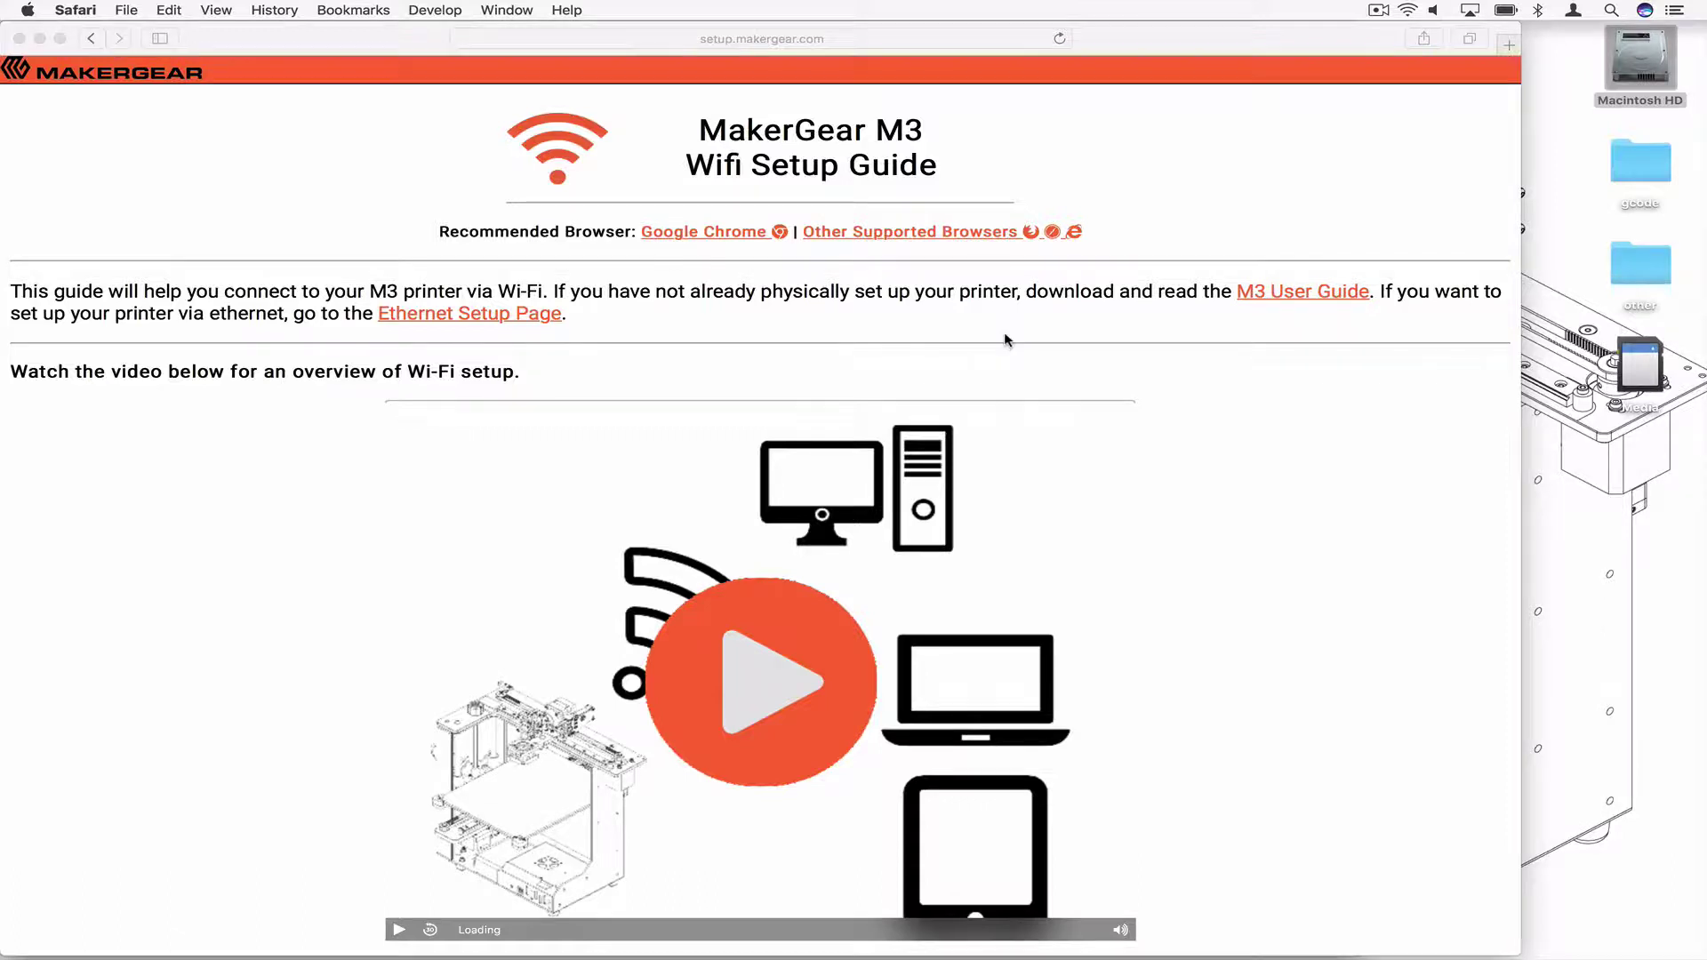
Activate the Safari window showing the MakerGear M3 Wi-Fi Setup Guide at setup.makergear.com.
click(639, 337)
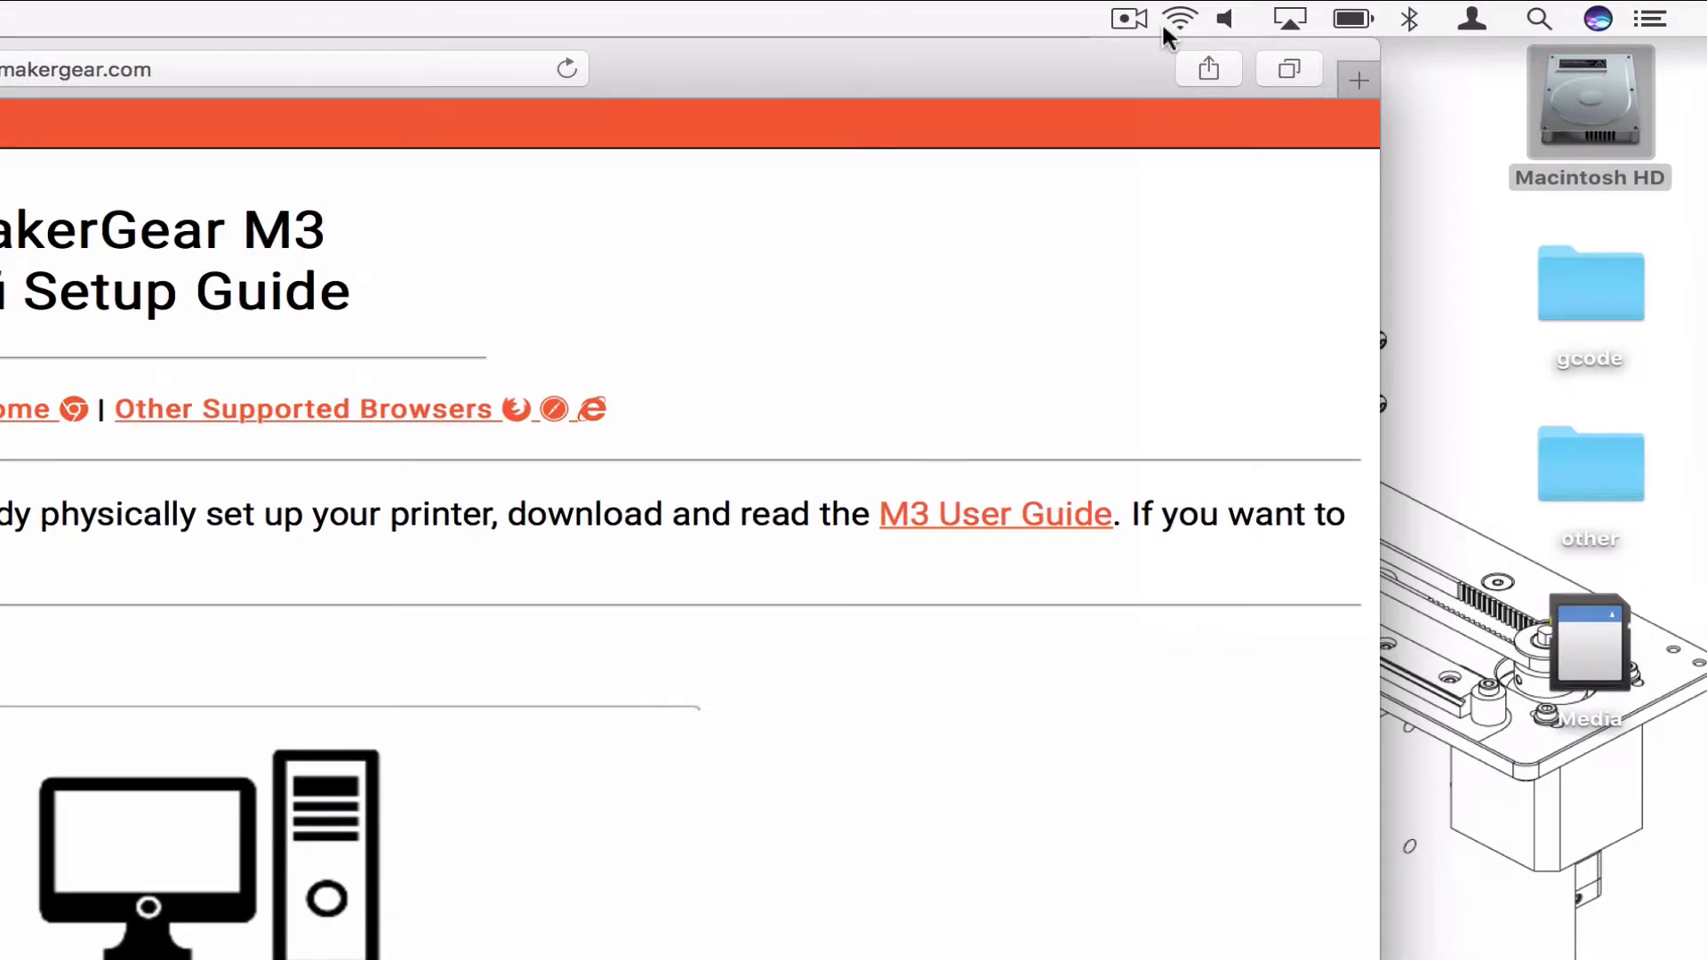
Check the Mac's current Wi-Fi network and the guide's address, then scroll to the serial number field.
click(1163, 22)
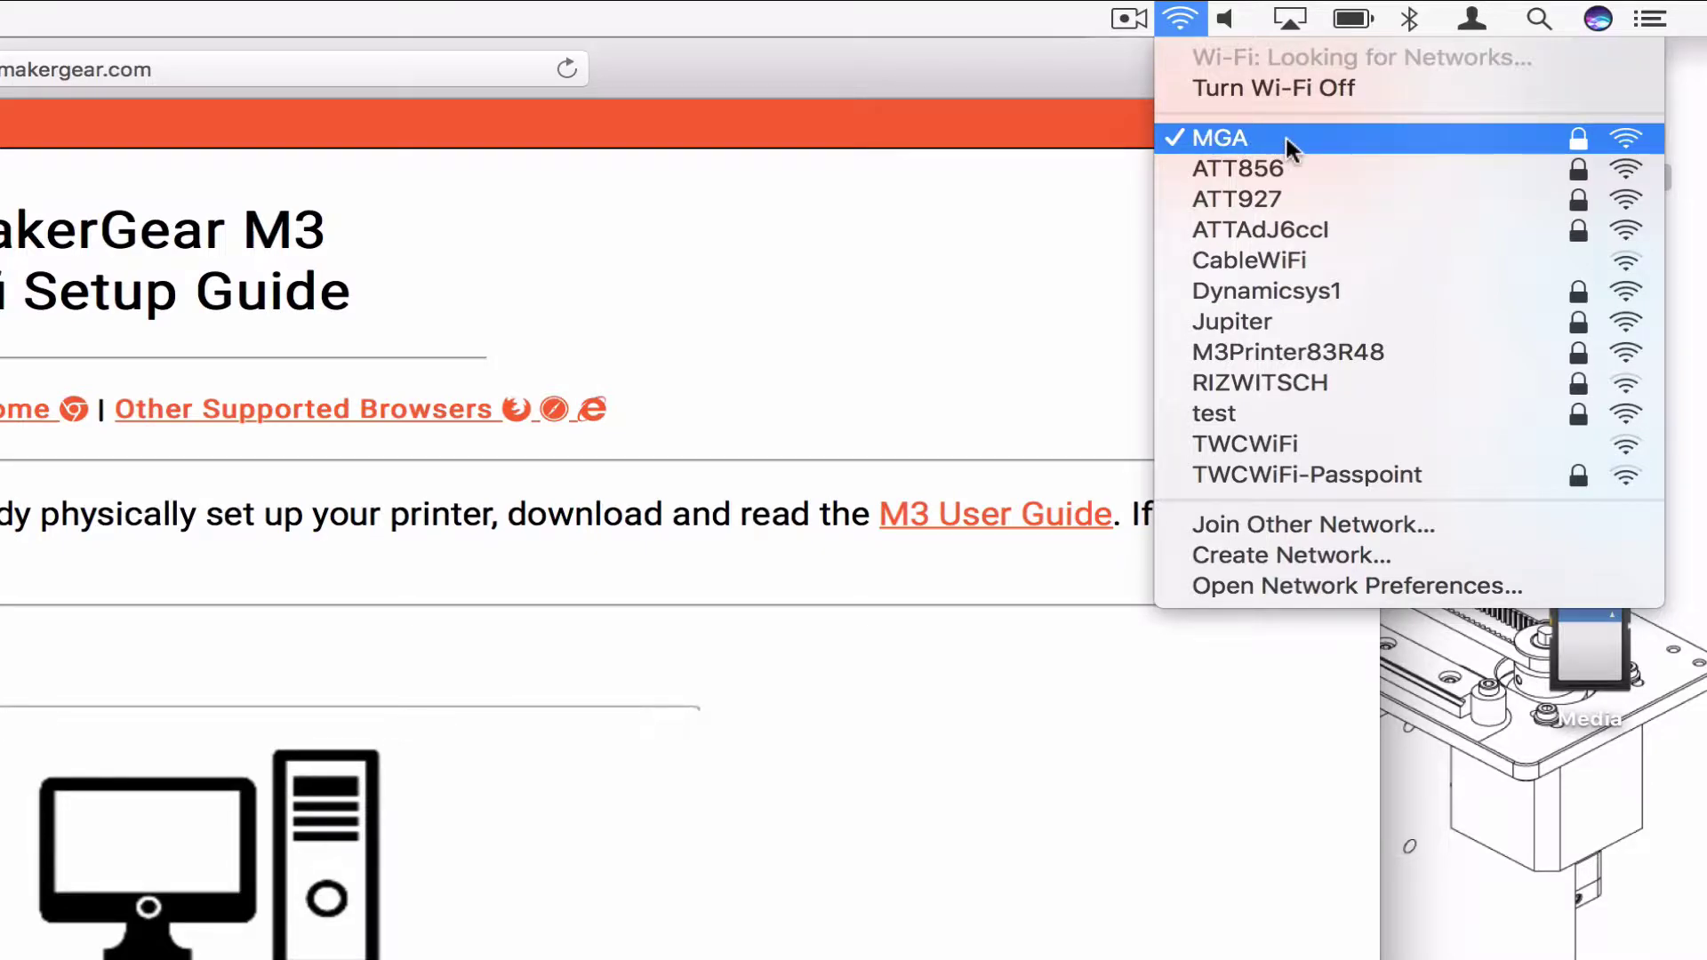
click(477, 75)
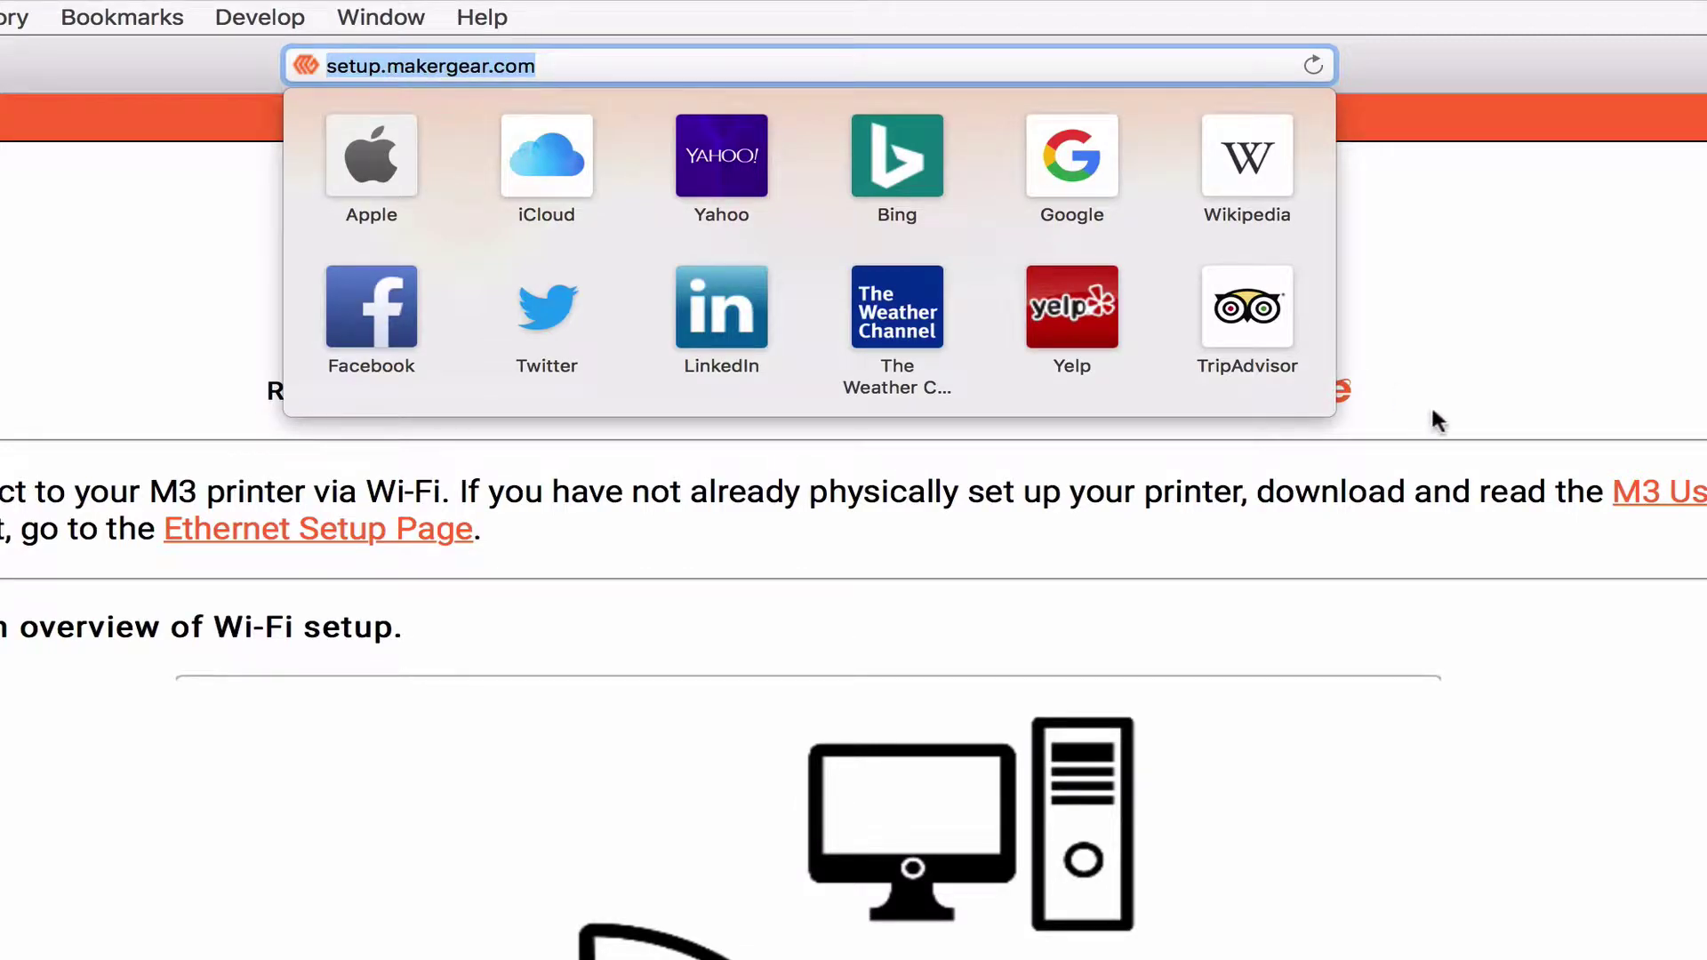
click(1548, 341)
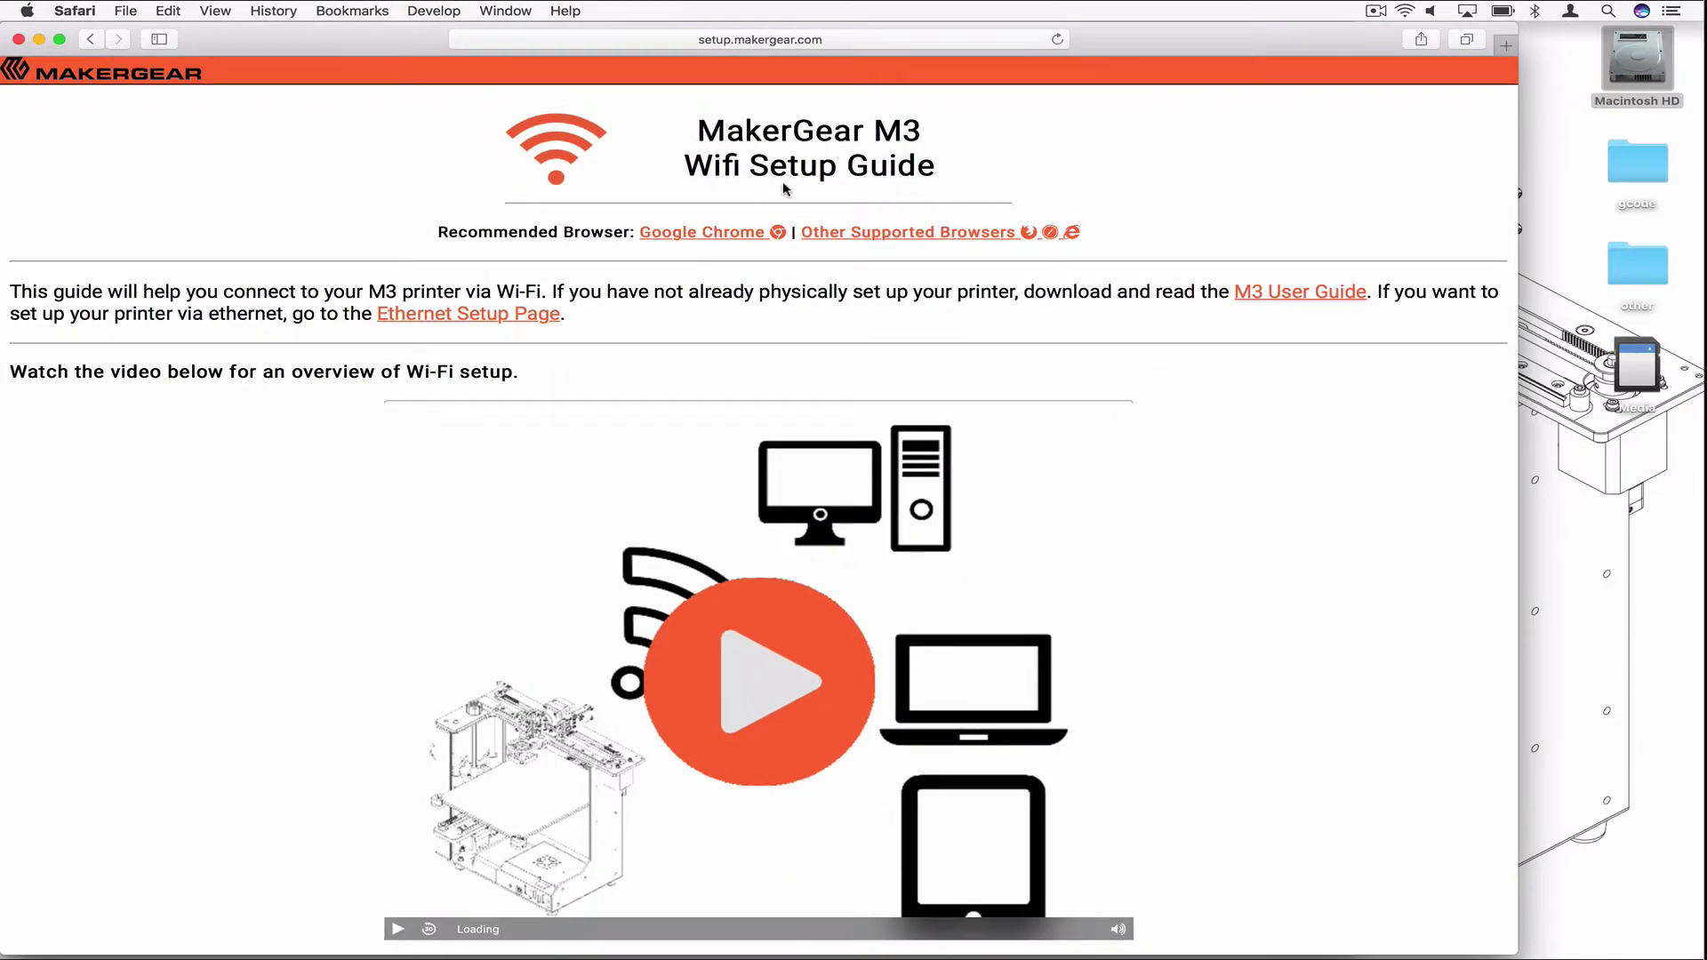
scroll(858, 321, down, 5)
scroll(789, 191, down, 7)
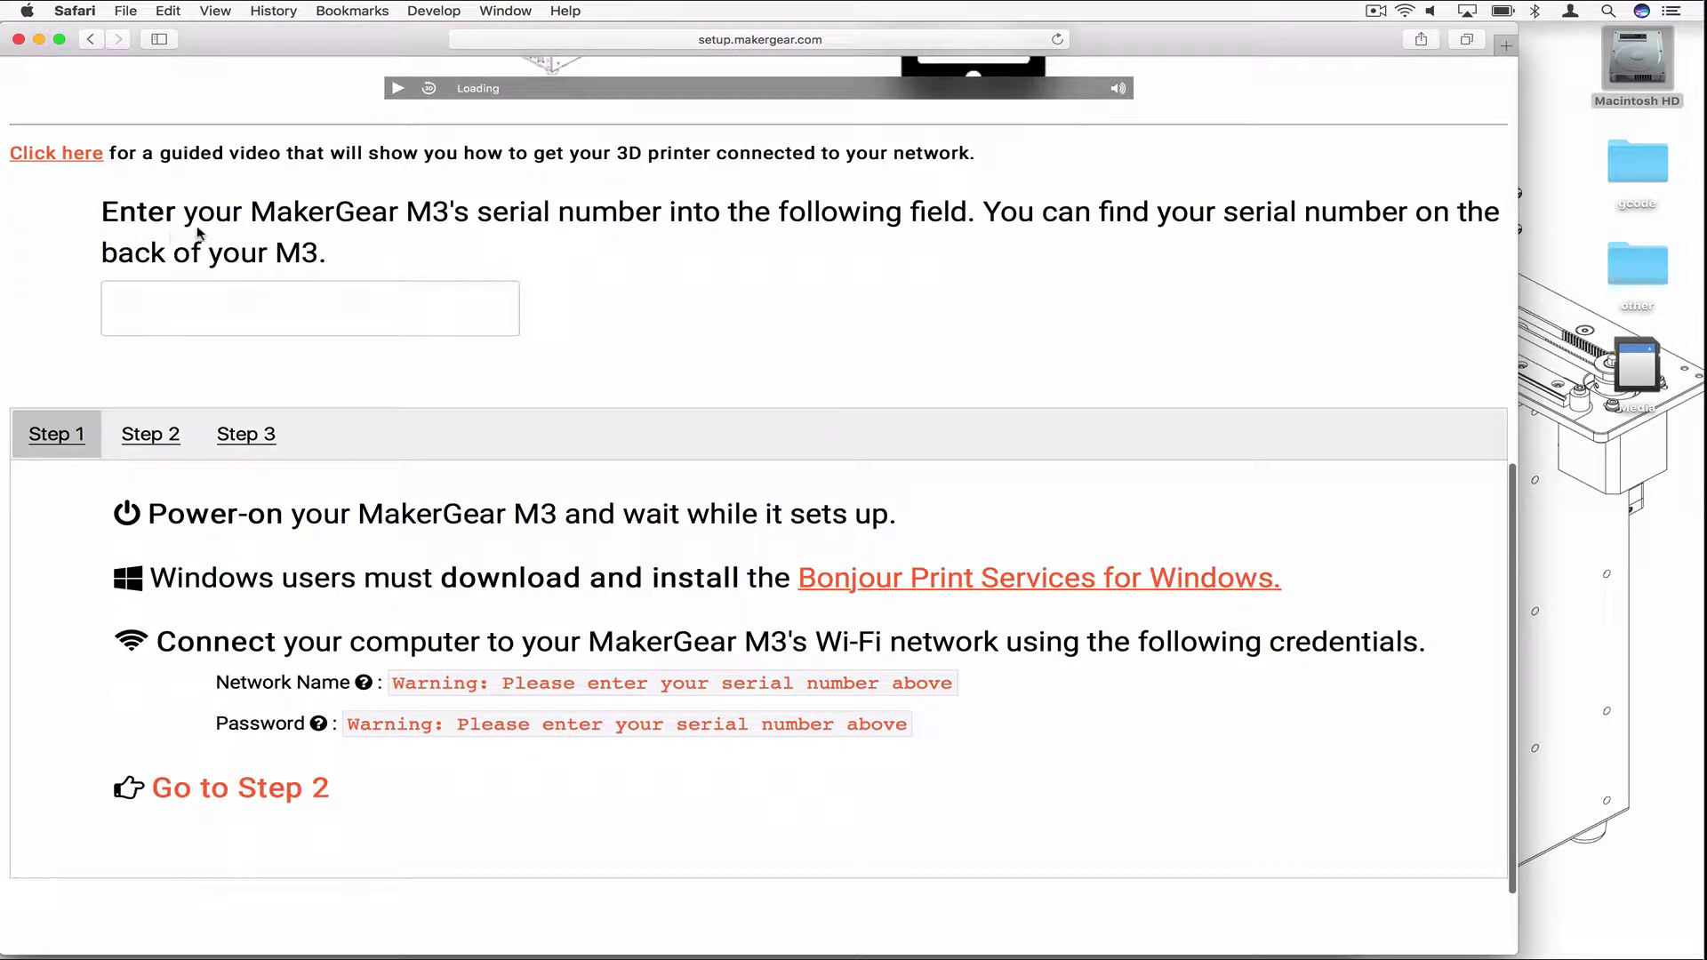
Paste the M3's serial number into the guide so Step 1 reveals the network name and password.
click(416, 302)
key(super+v)
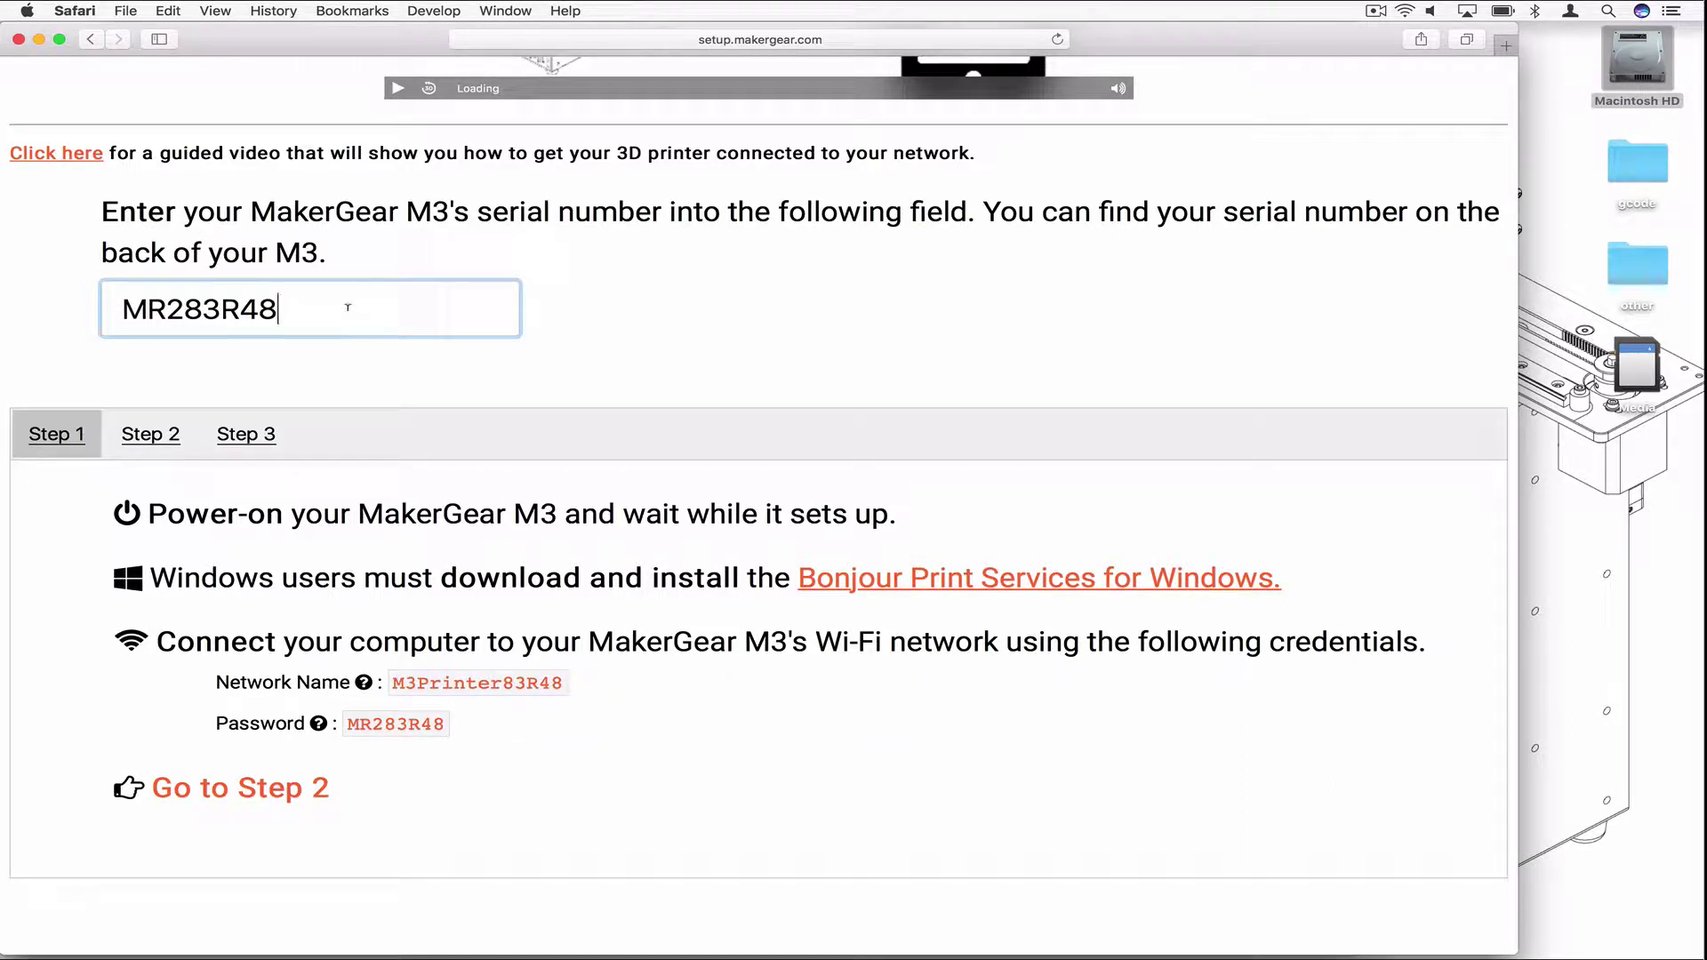
drag(348, 306, 126, 285)
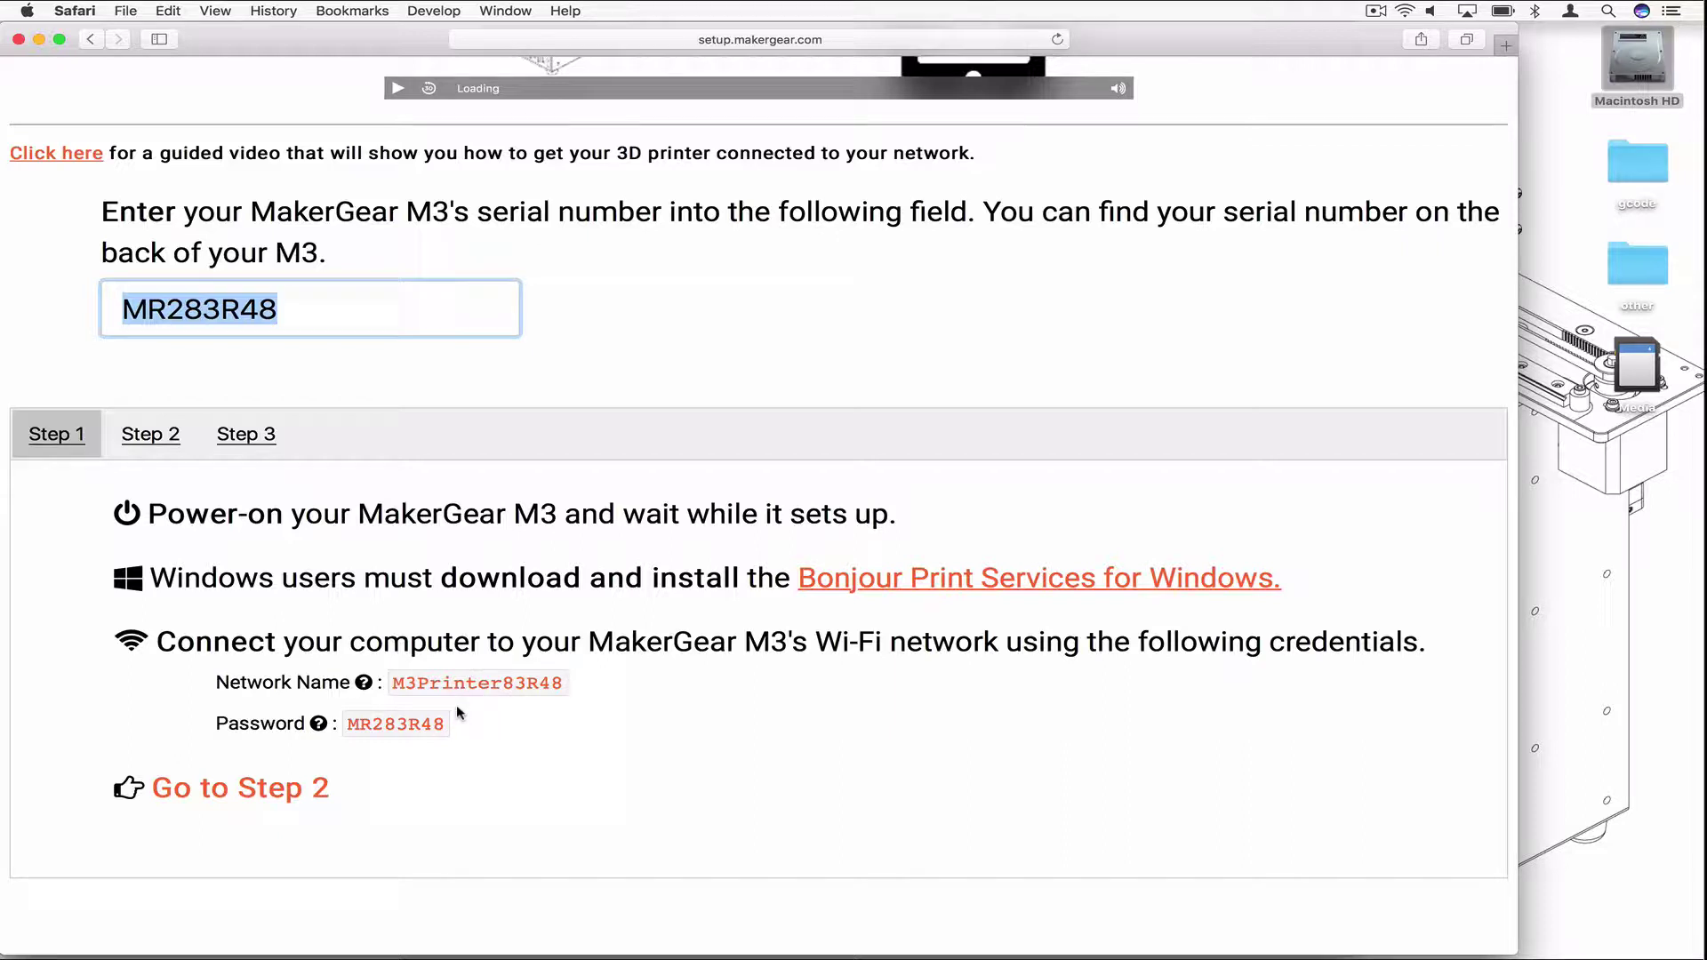
scroll(456, 685, down, 2)
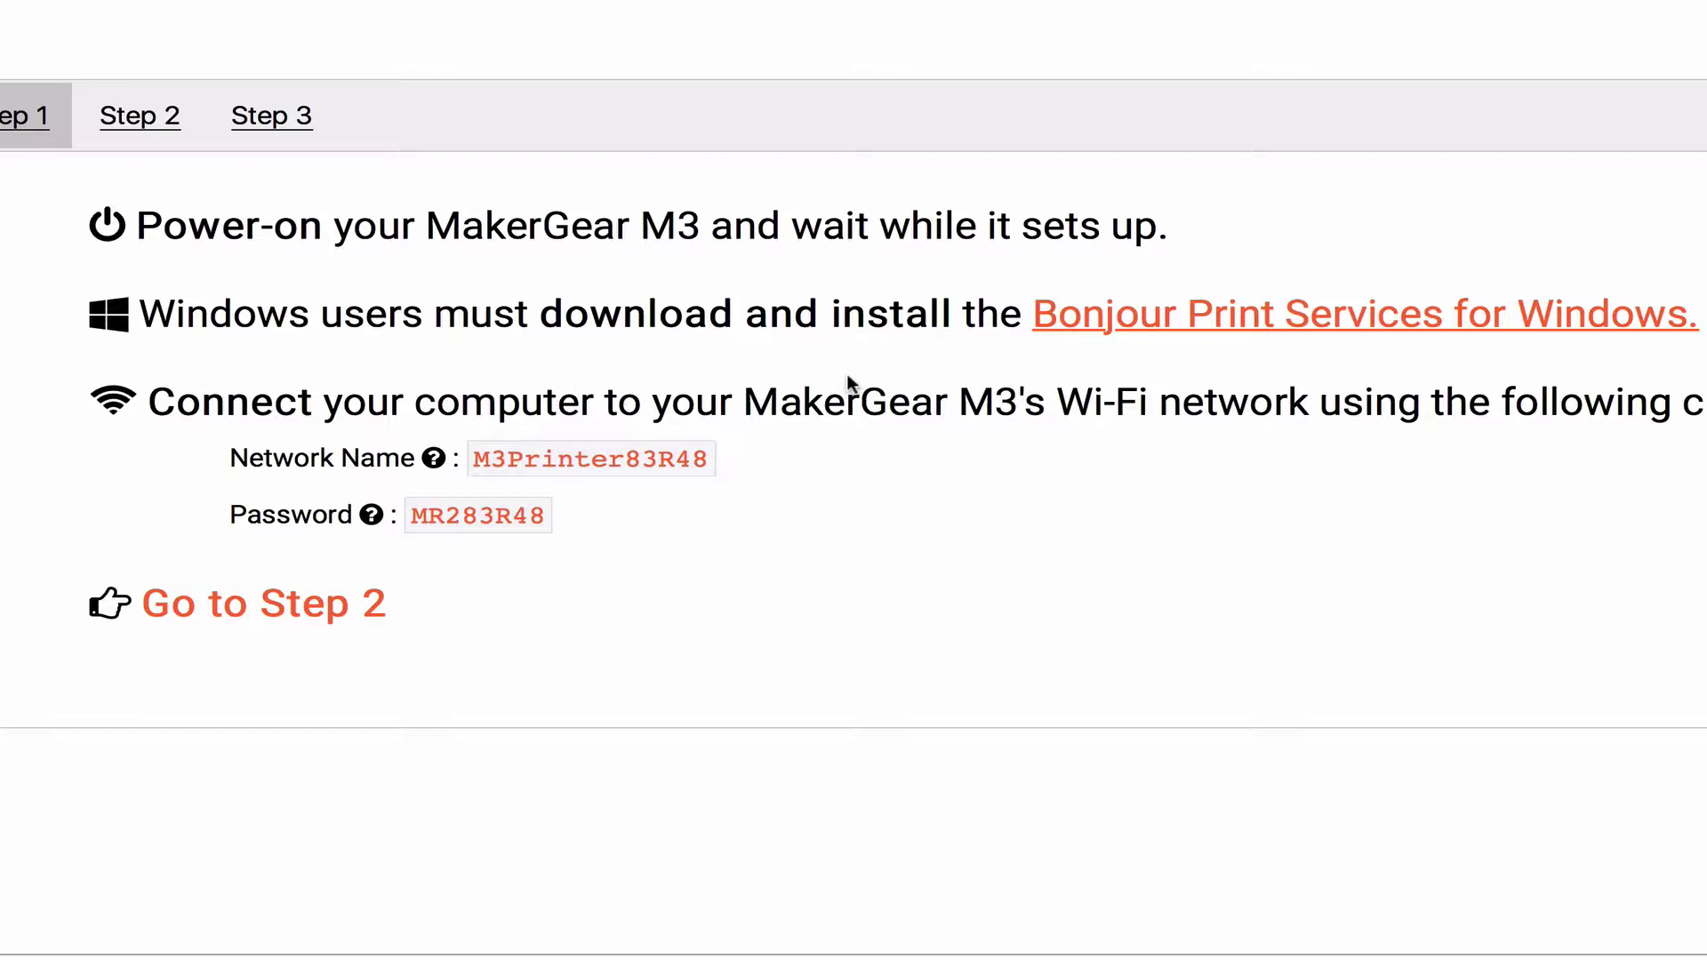
Pick the printer's M3Printer83R48 network from the macOS Wi-Fi menu.
double_click(598, 455)
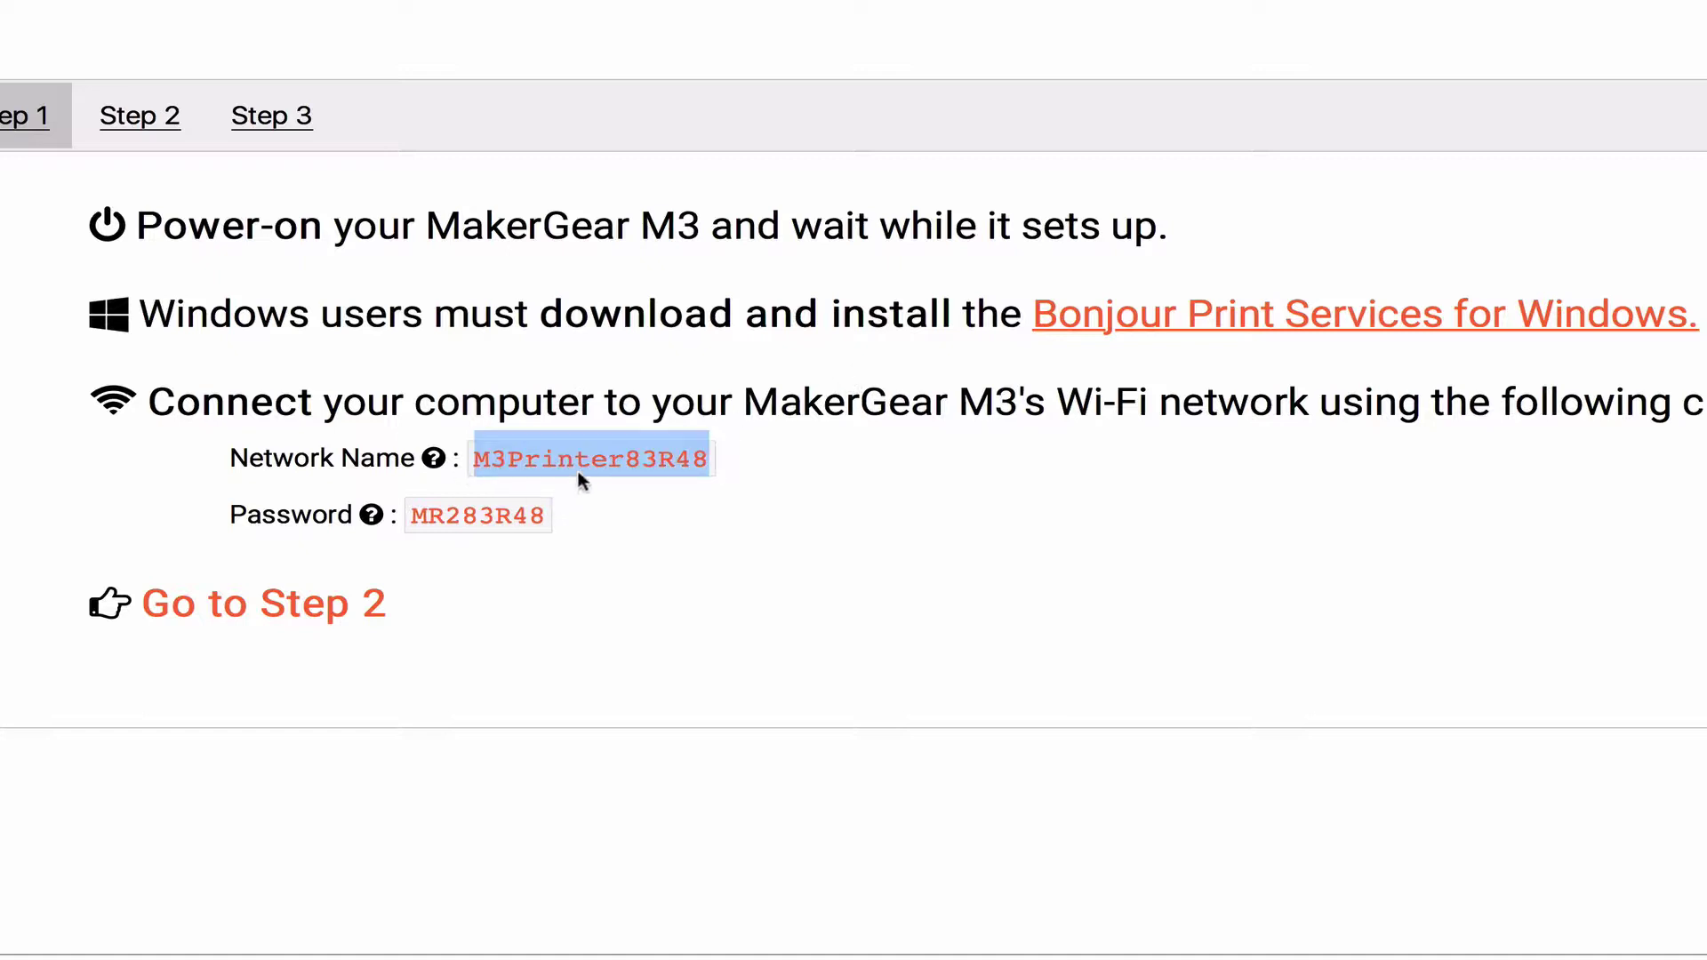
click(621, 464)
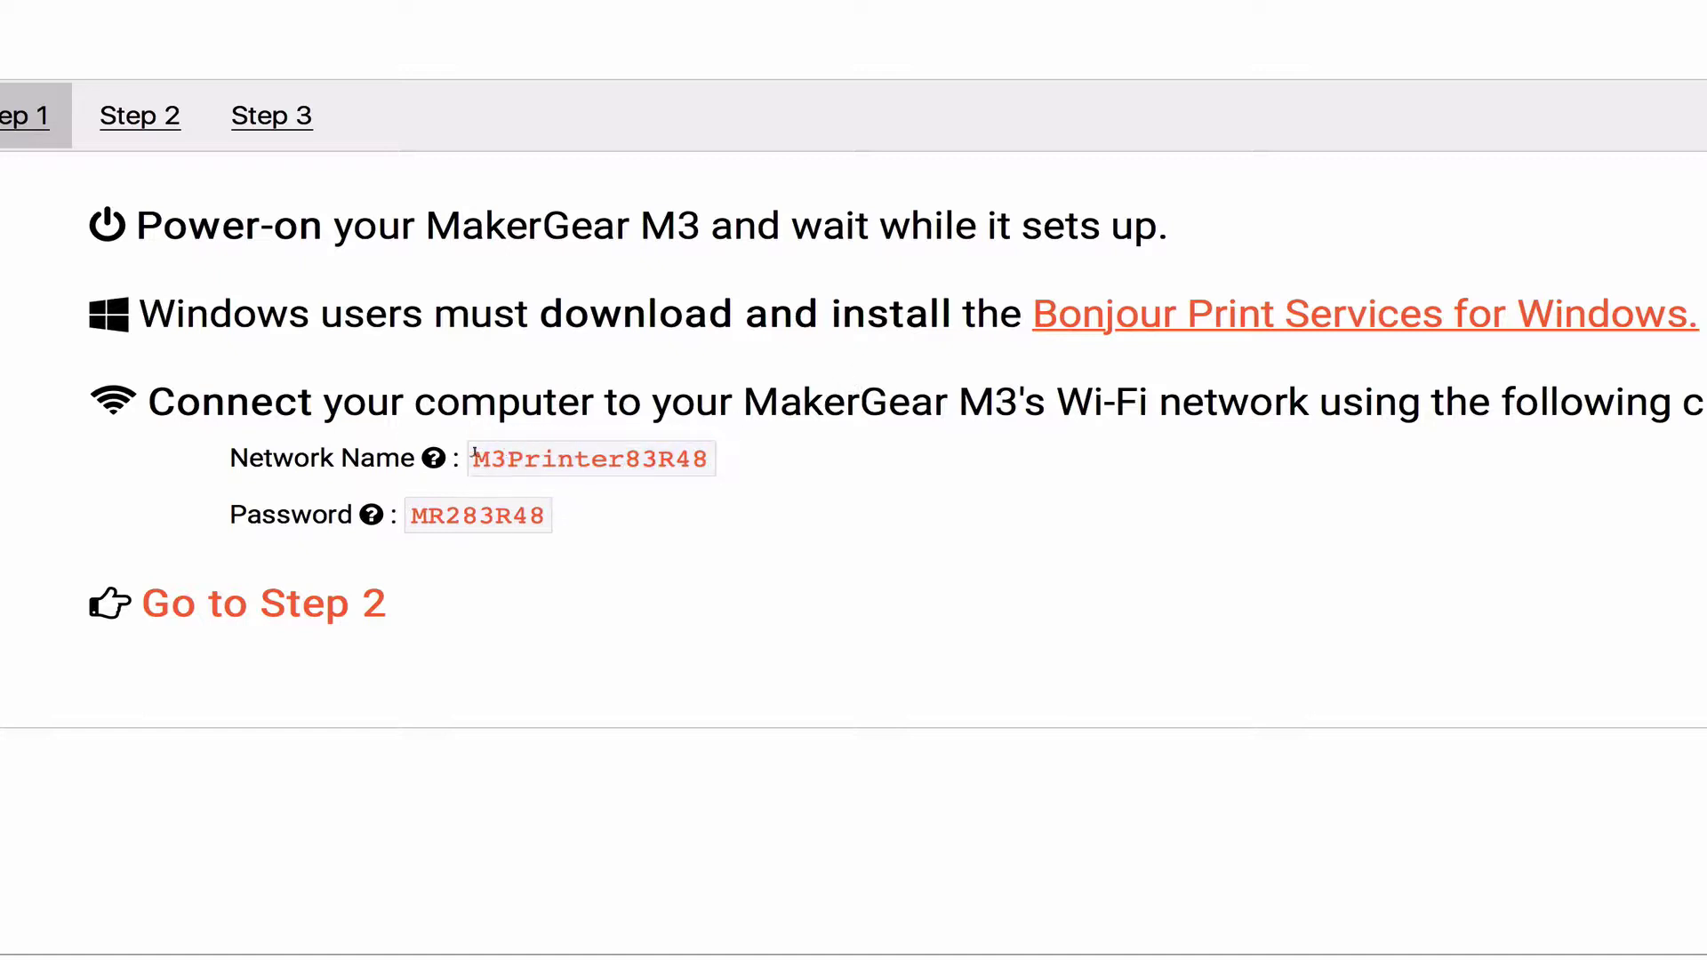
drag(474, 456, 731, 464)
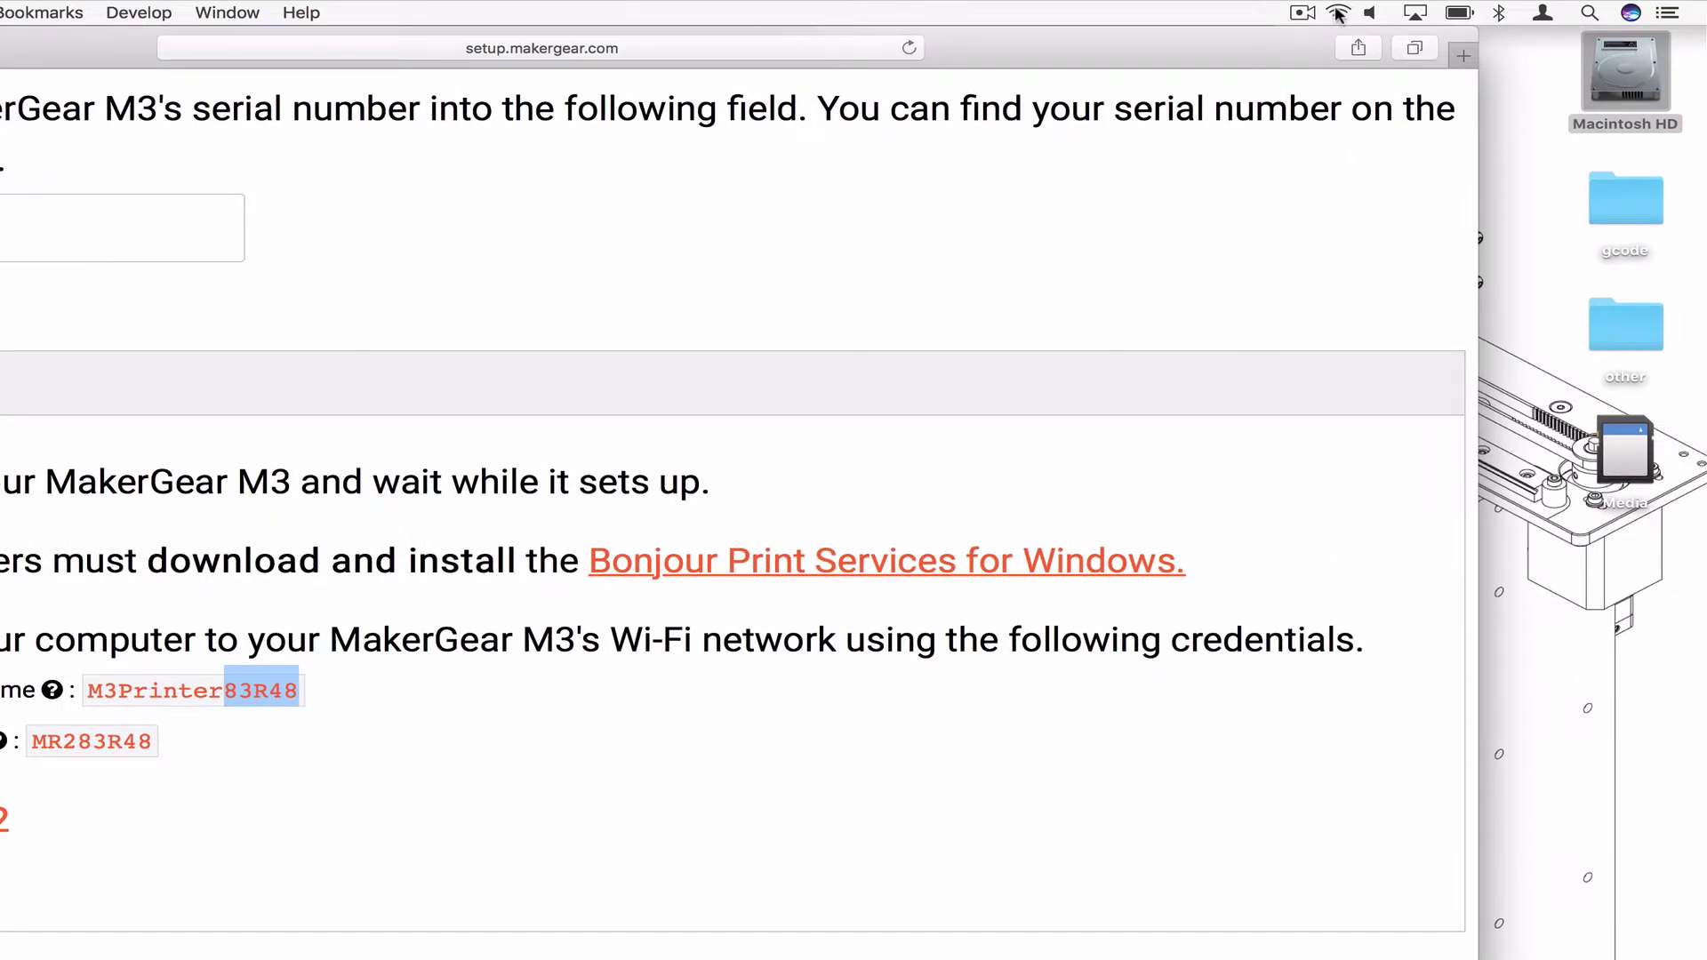
click(1338, 13)
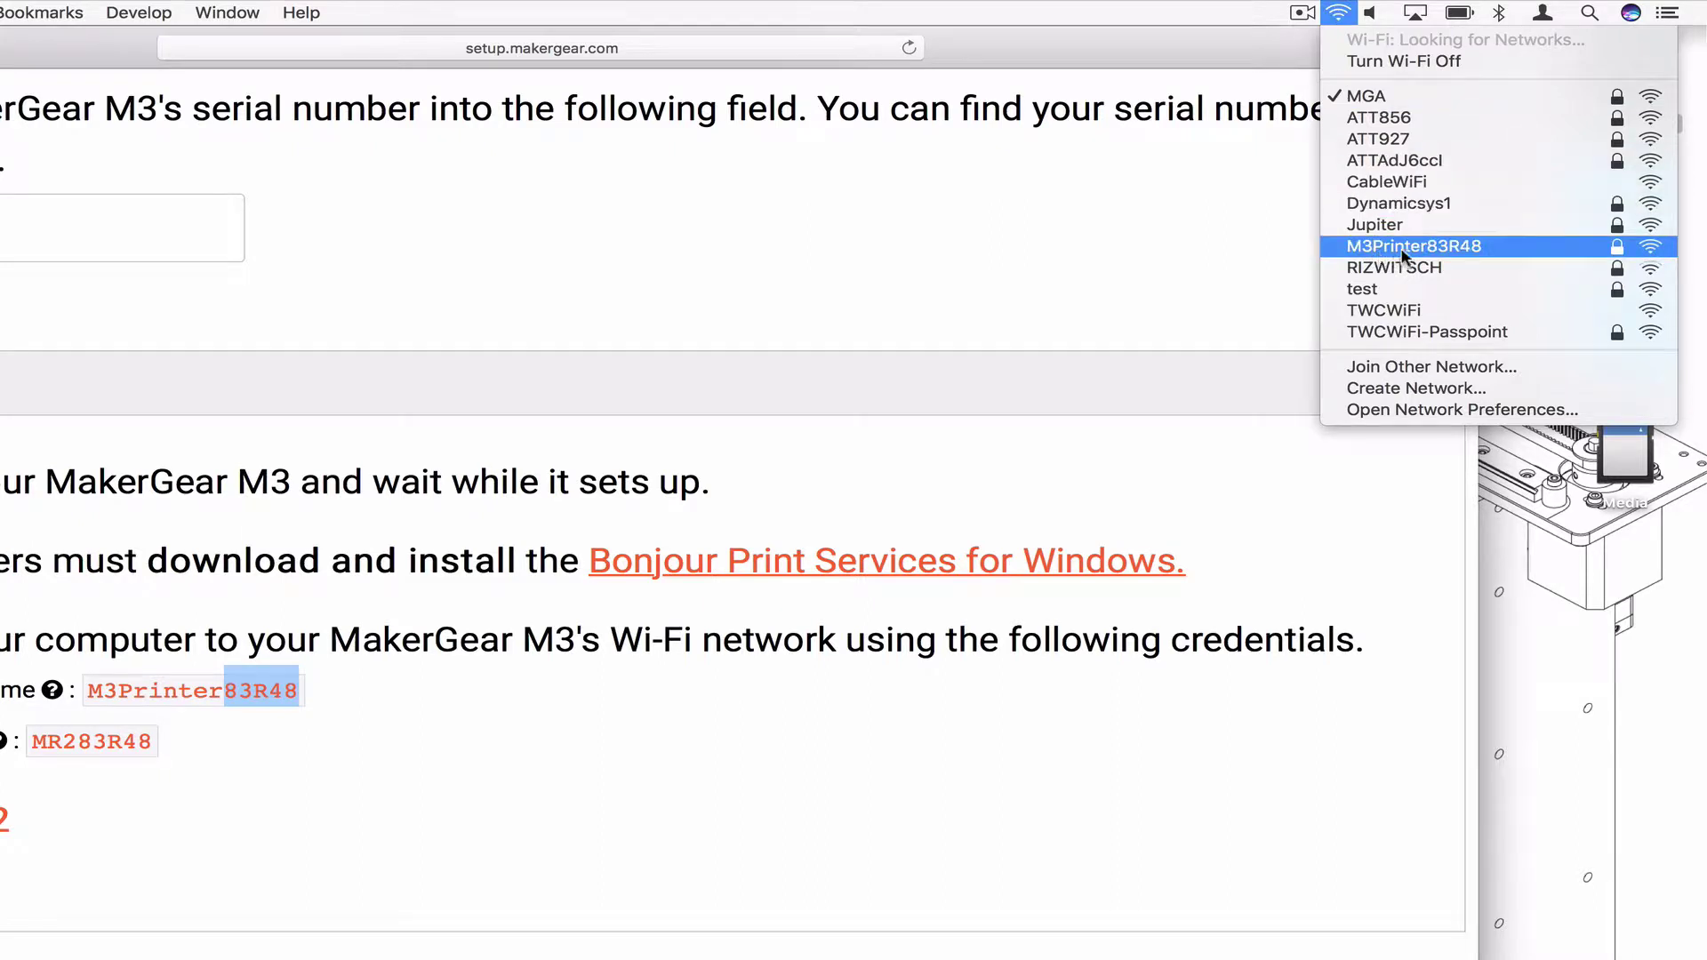
click(1449, 246)
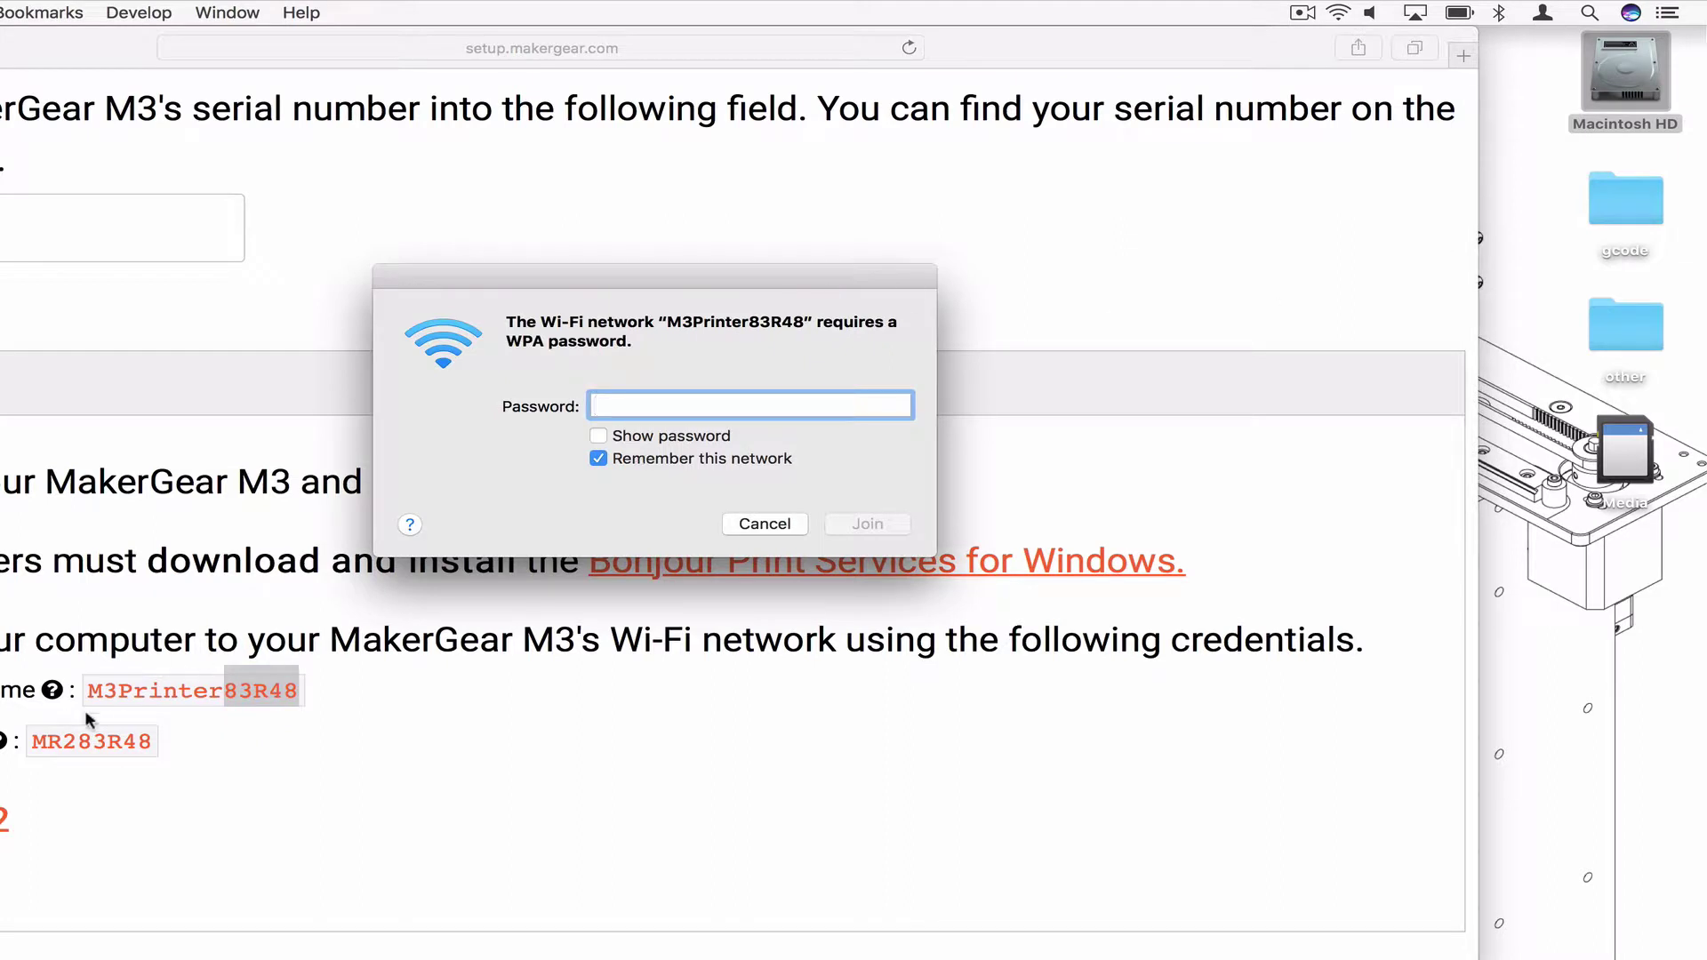
Paste the Step 1 Wi-Fi password into the join dialog, join, and confirm the connection.
click(90, 740)
double_click(90, 737)
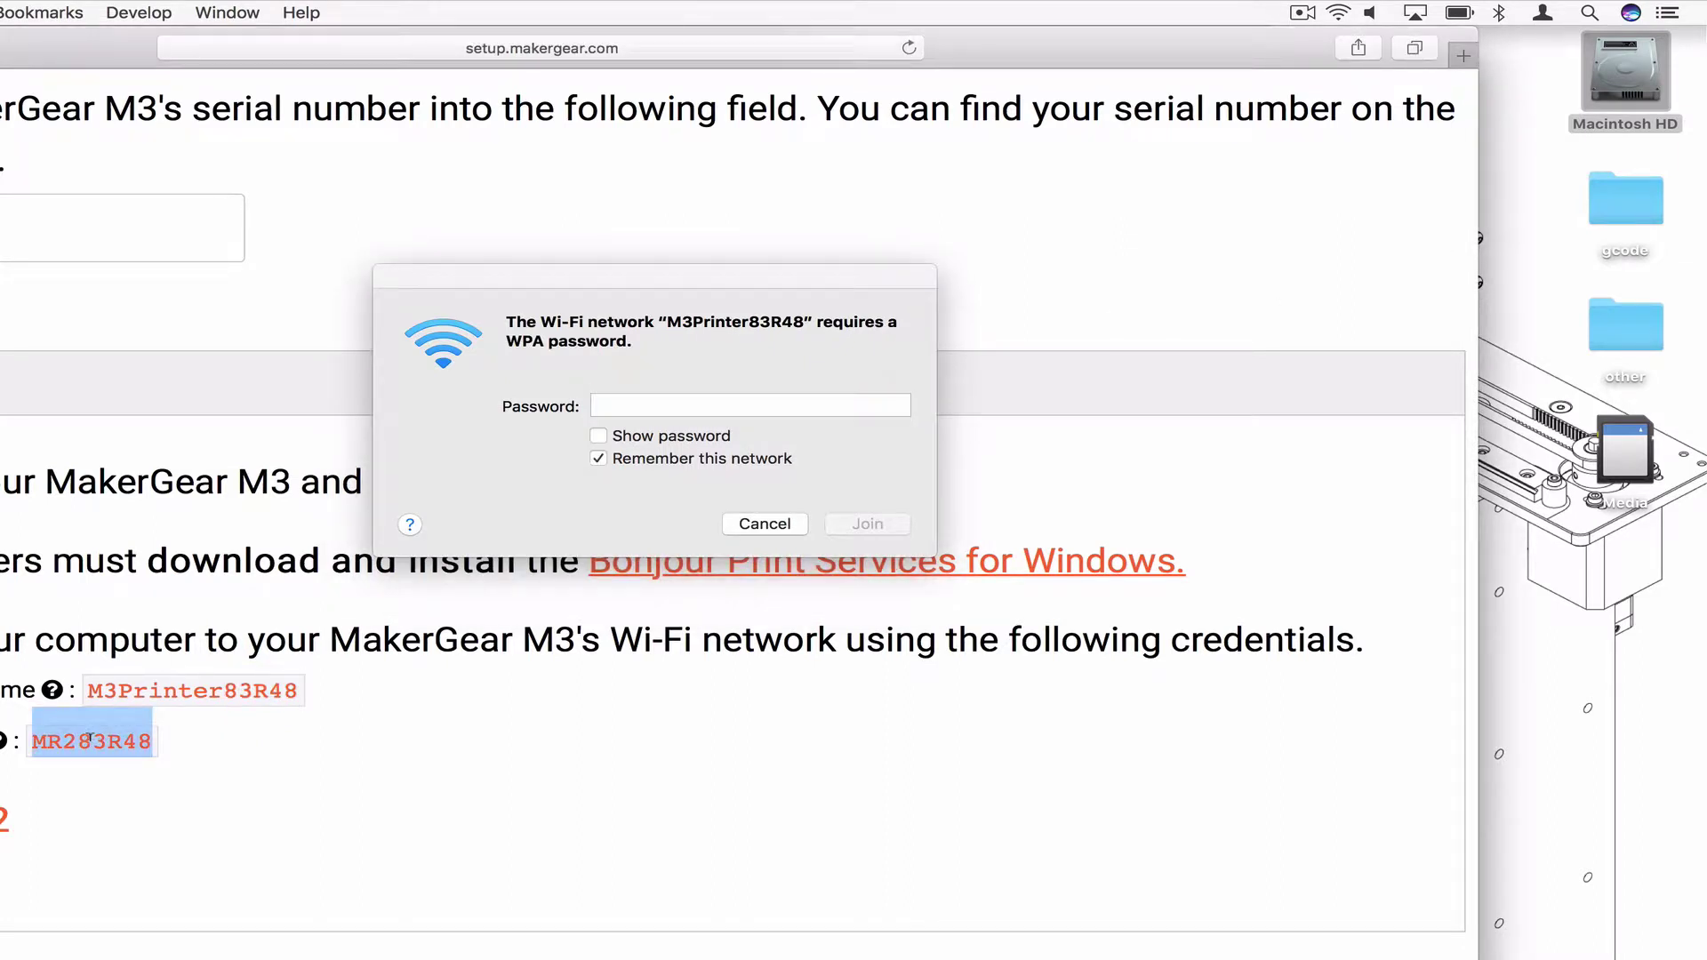
click(657, 406)
key(super+v)
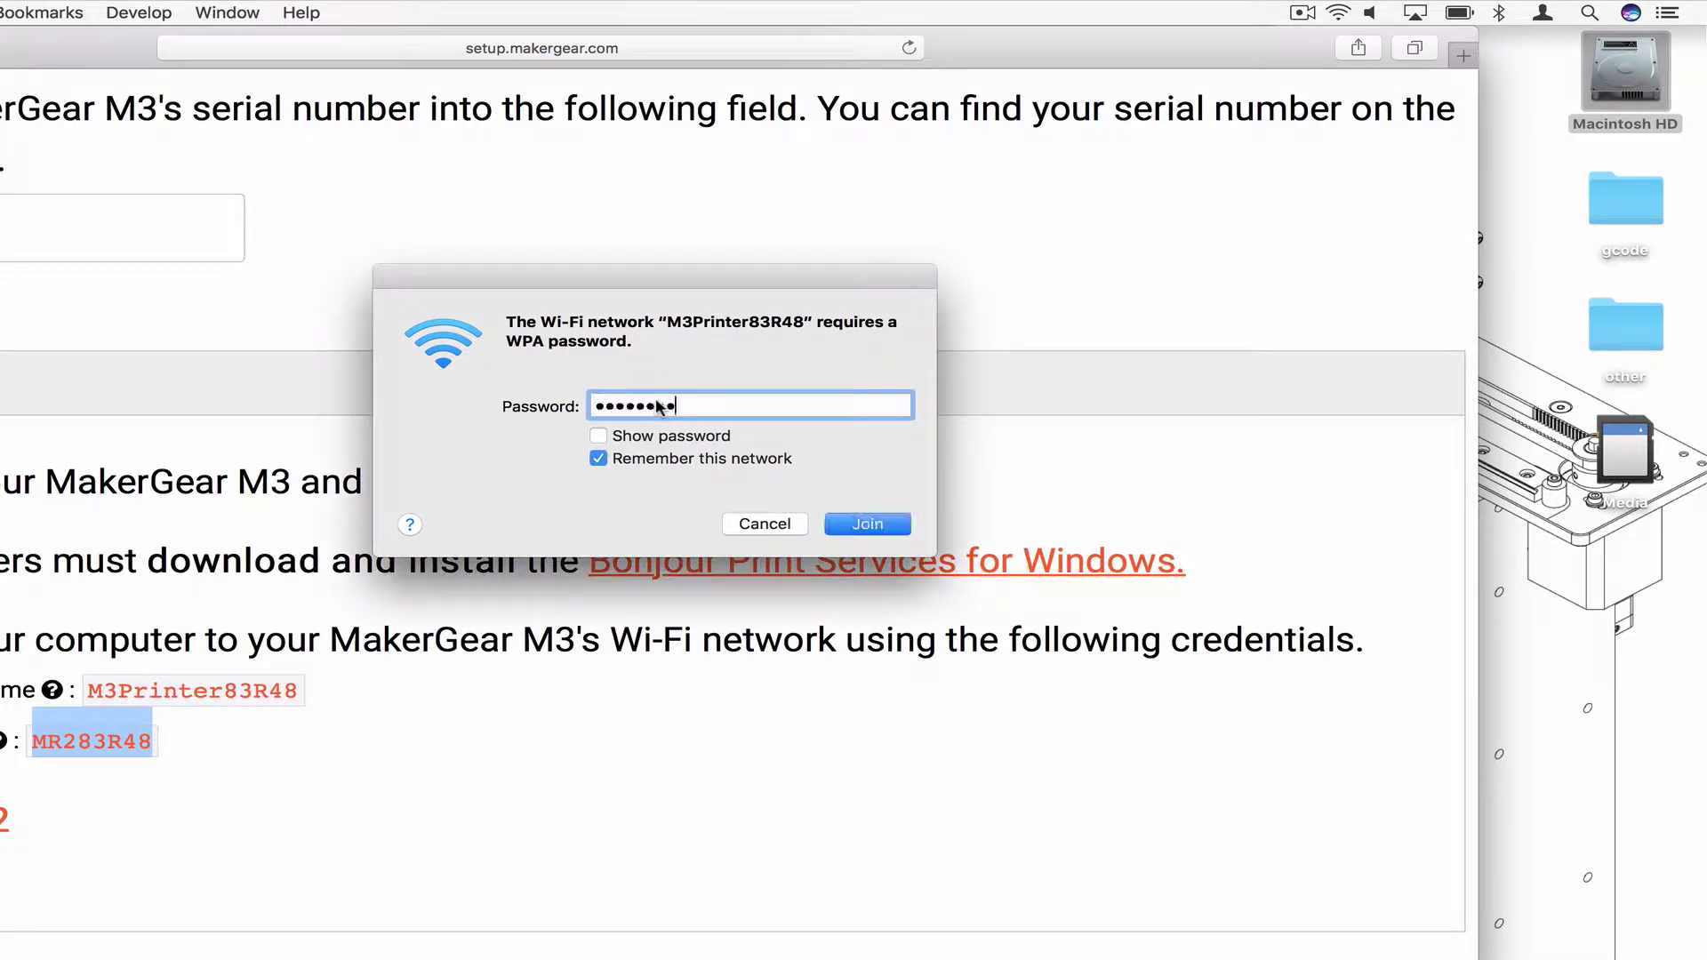
click(841, 517)
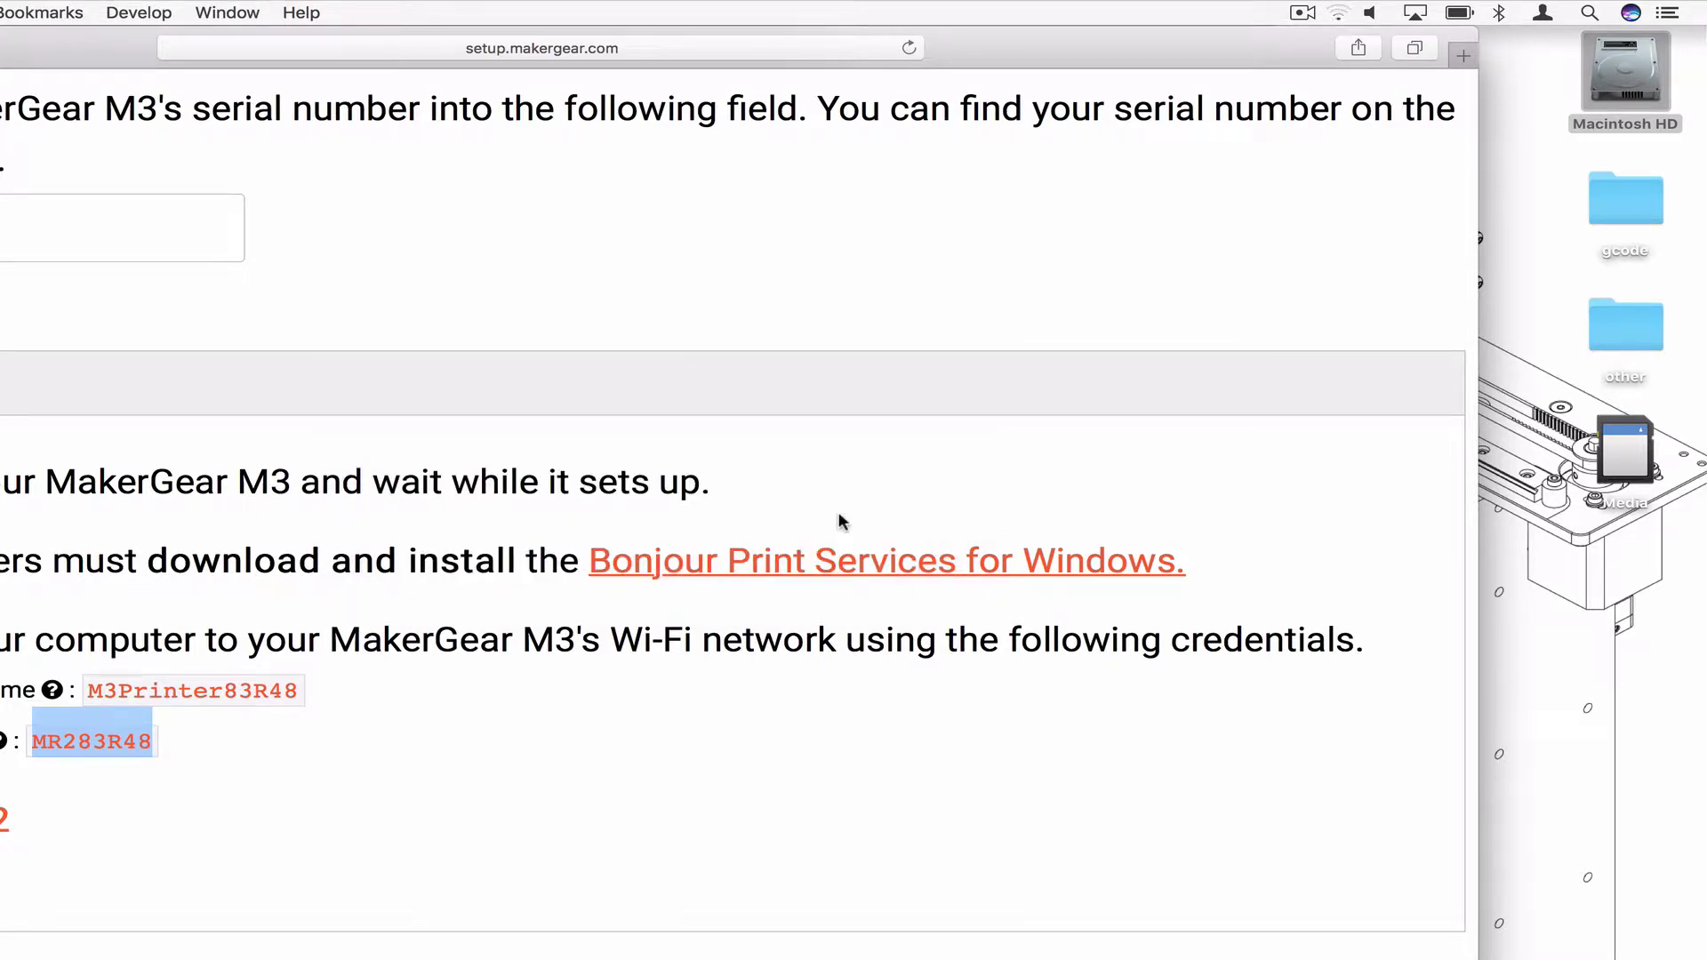
click(1338, 12)
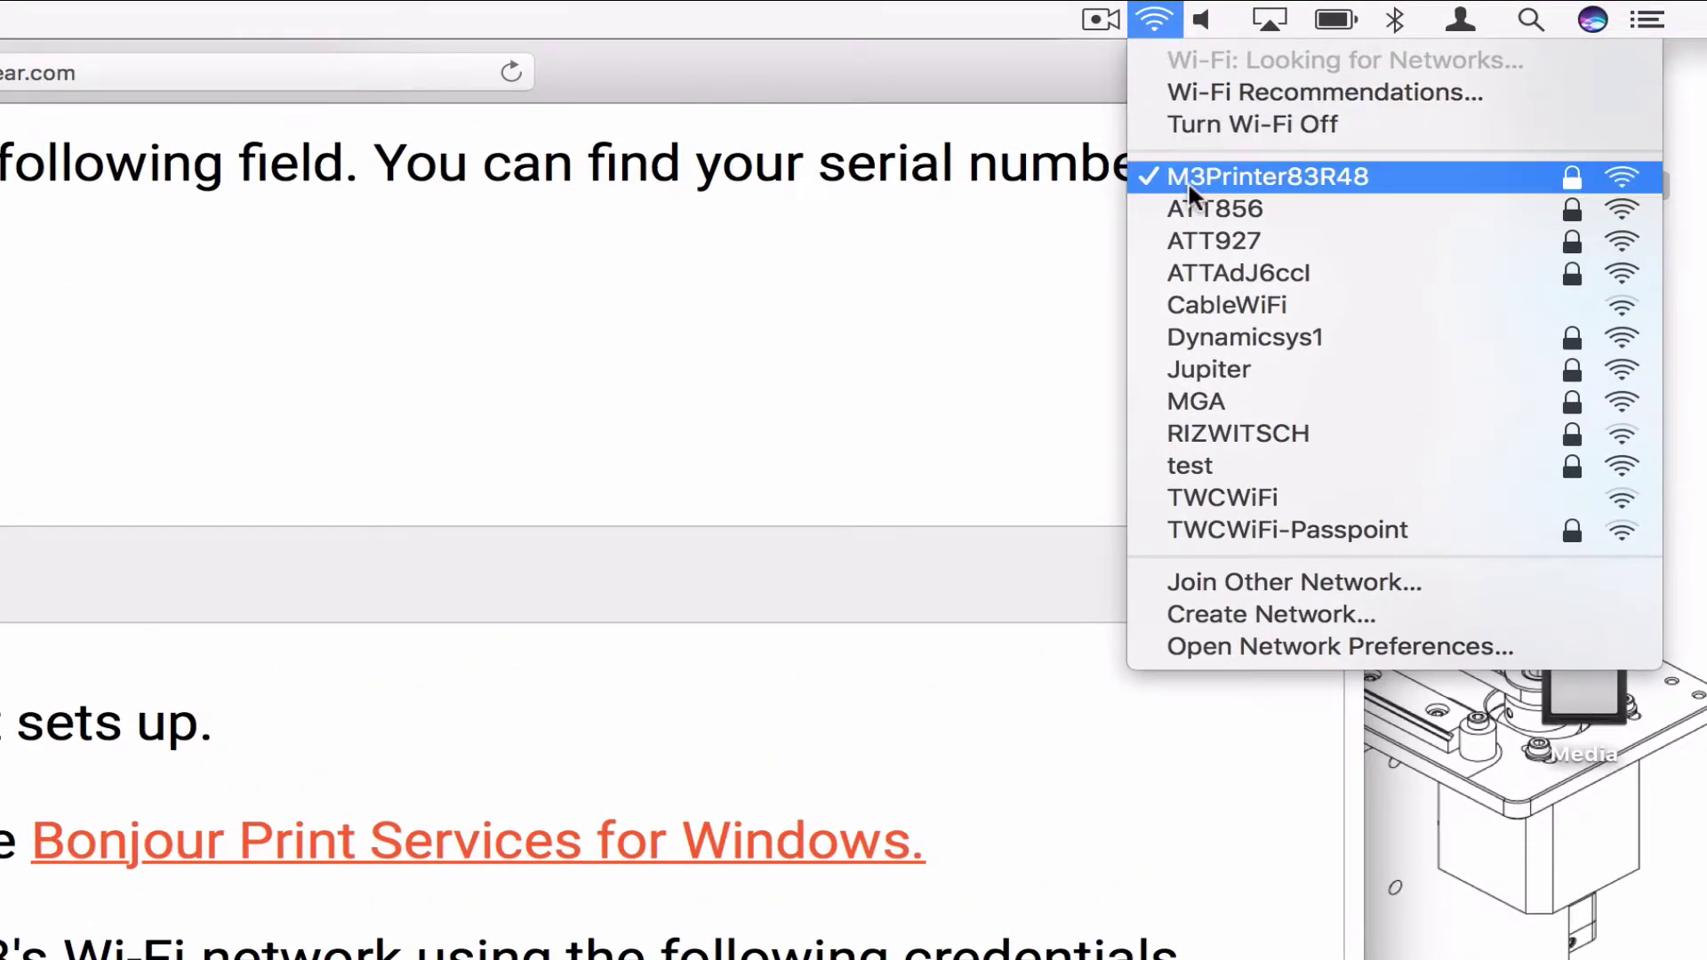
Advance to Step 2 and bring up OctoPrint for MakerGear M3Printer83R48 at 10.250.250.1.
click(1328, 180)
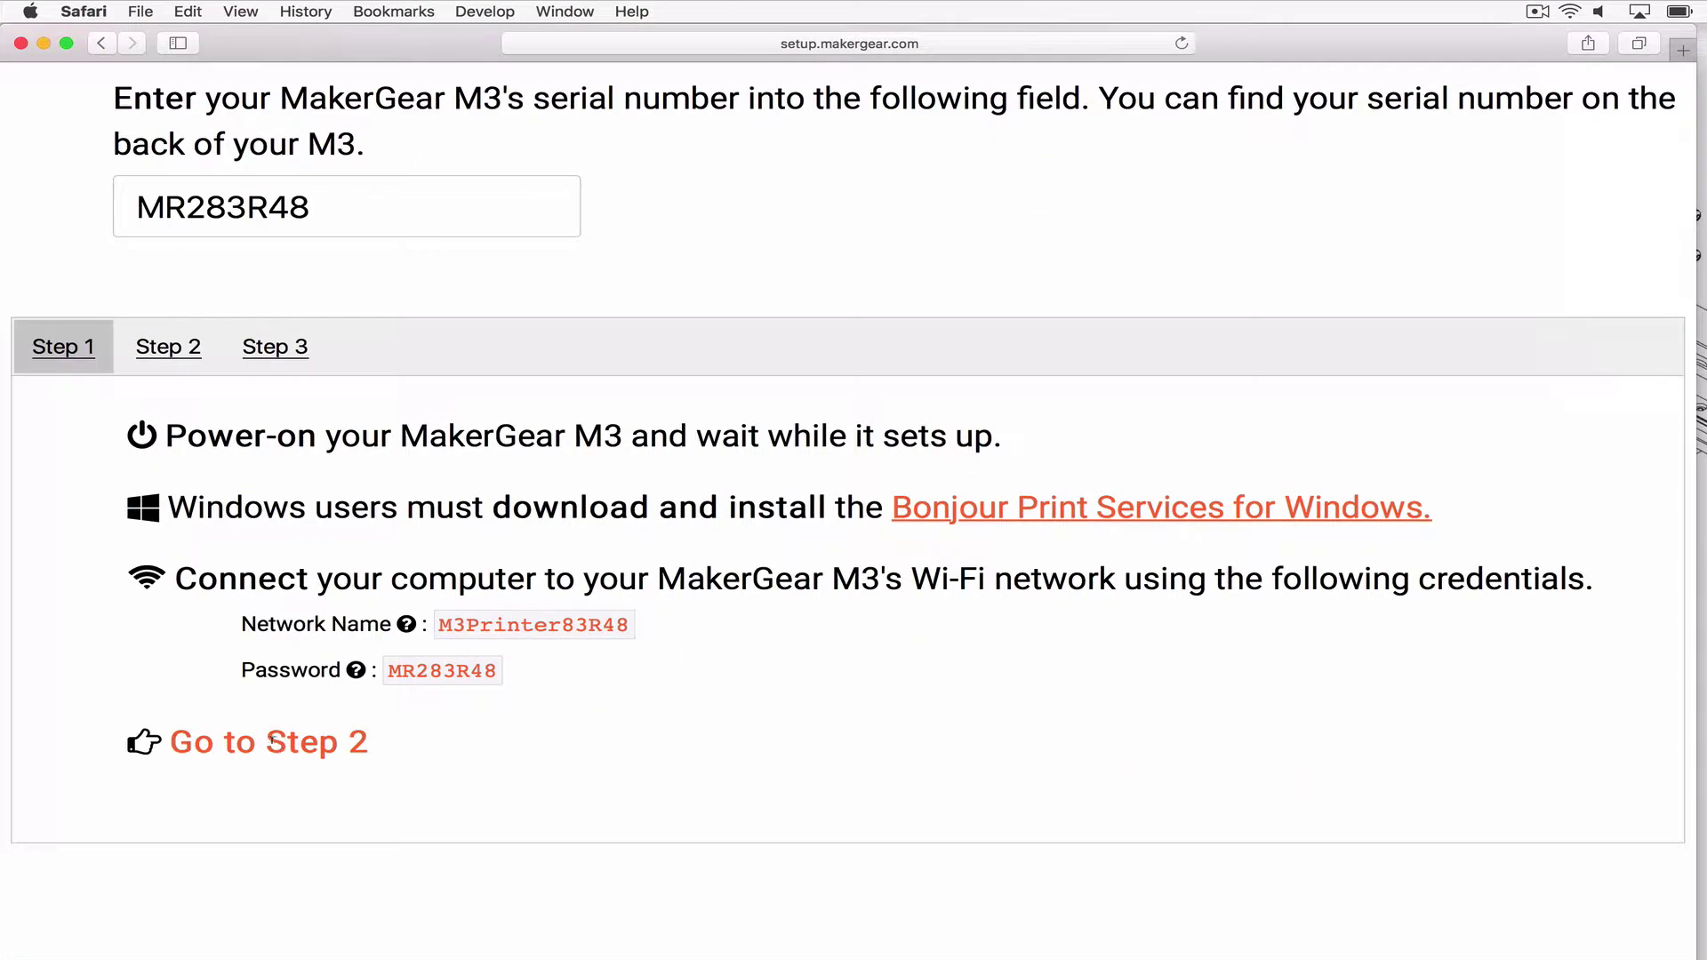
click(271, 740)
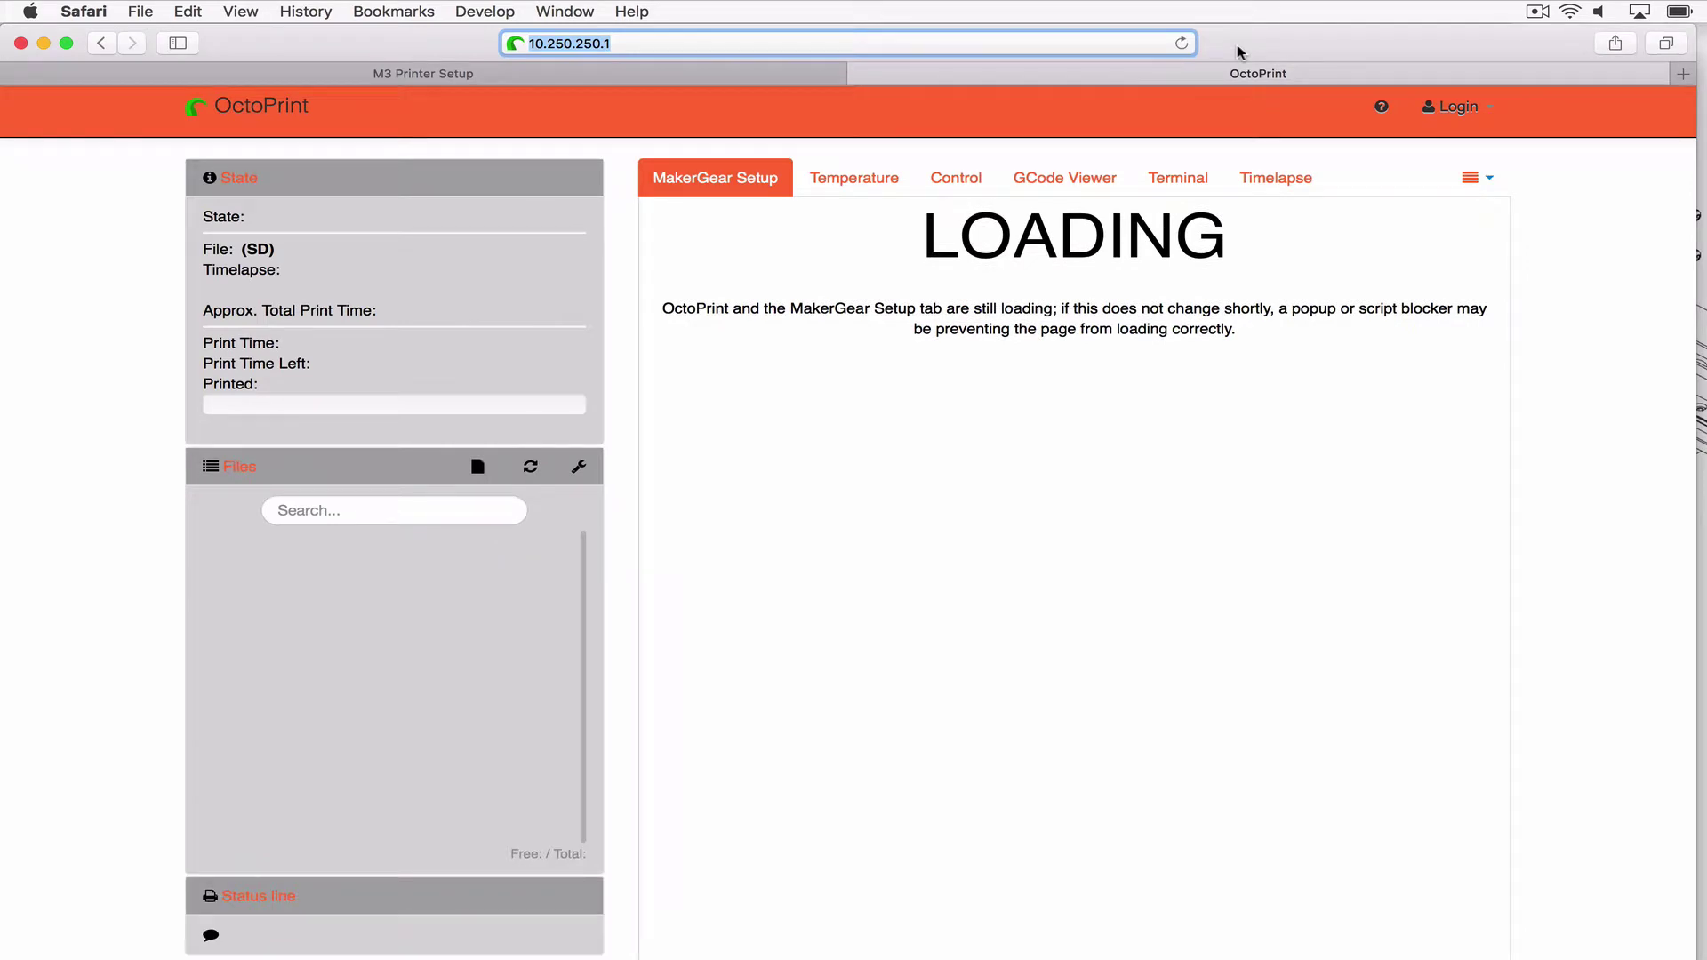
click(1570, 12)
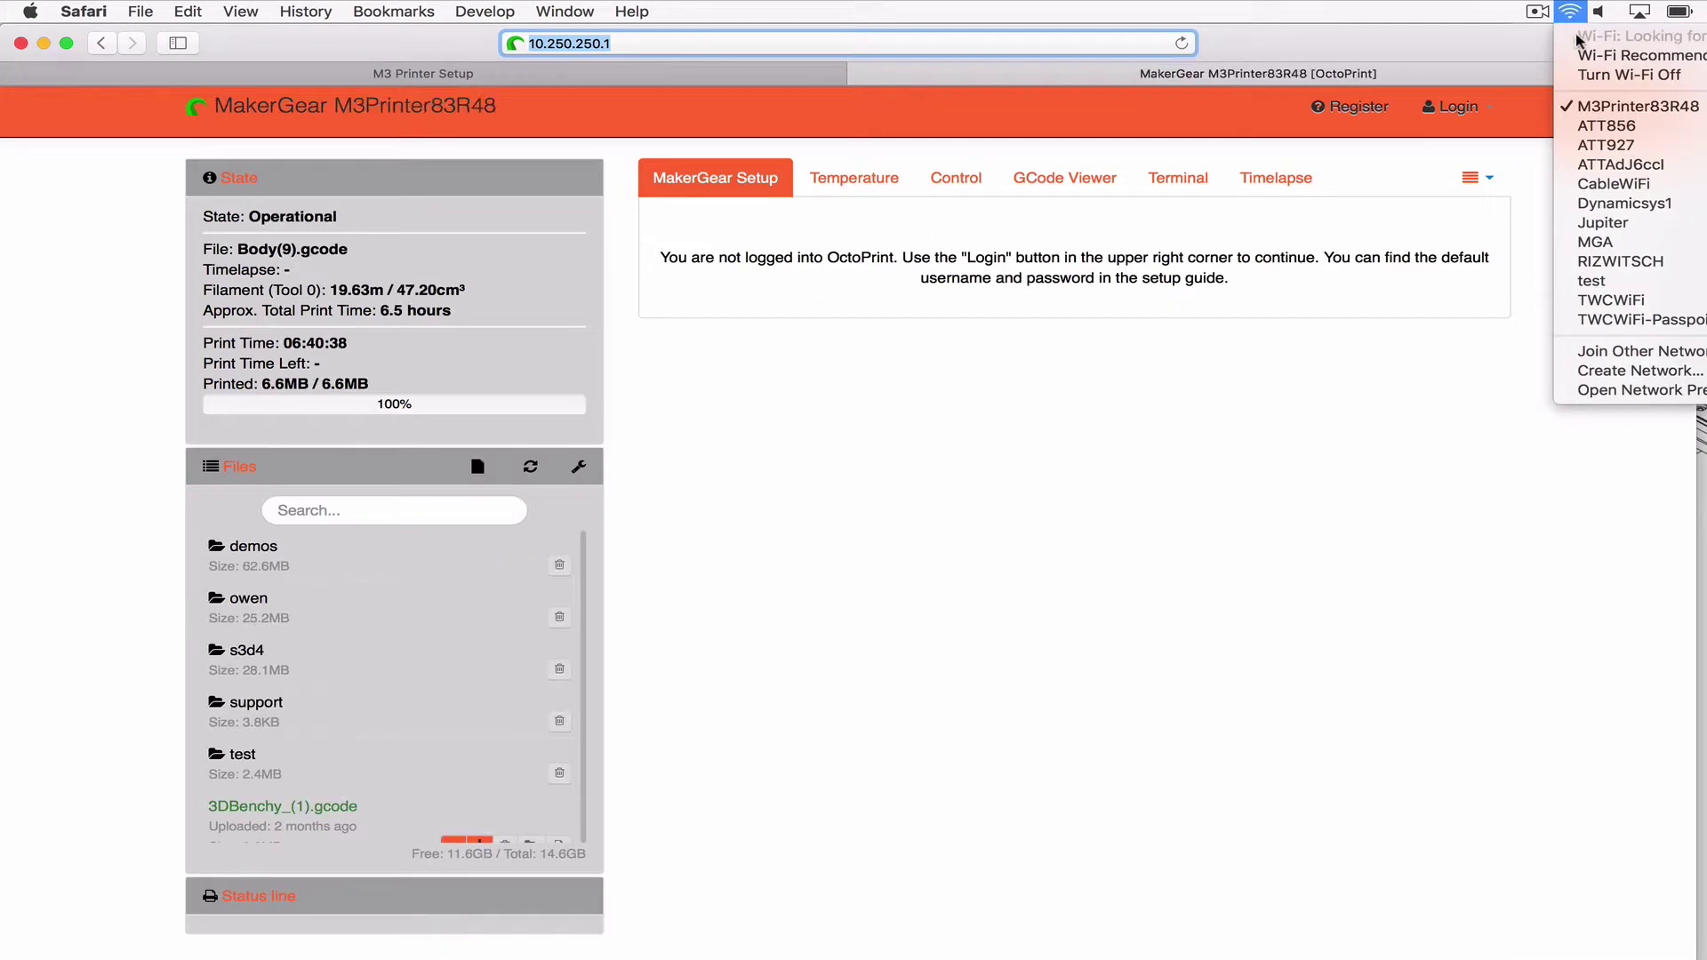
click(1668, 107)
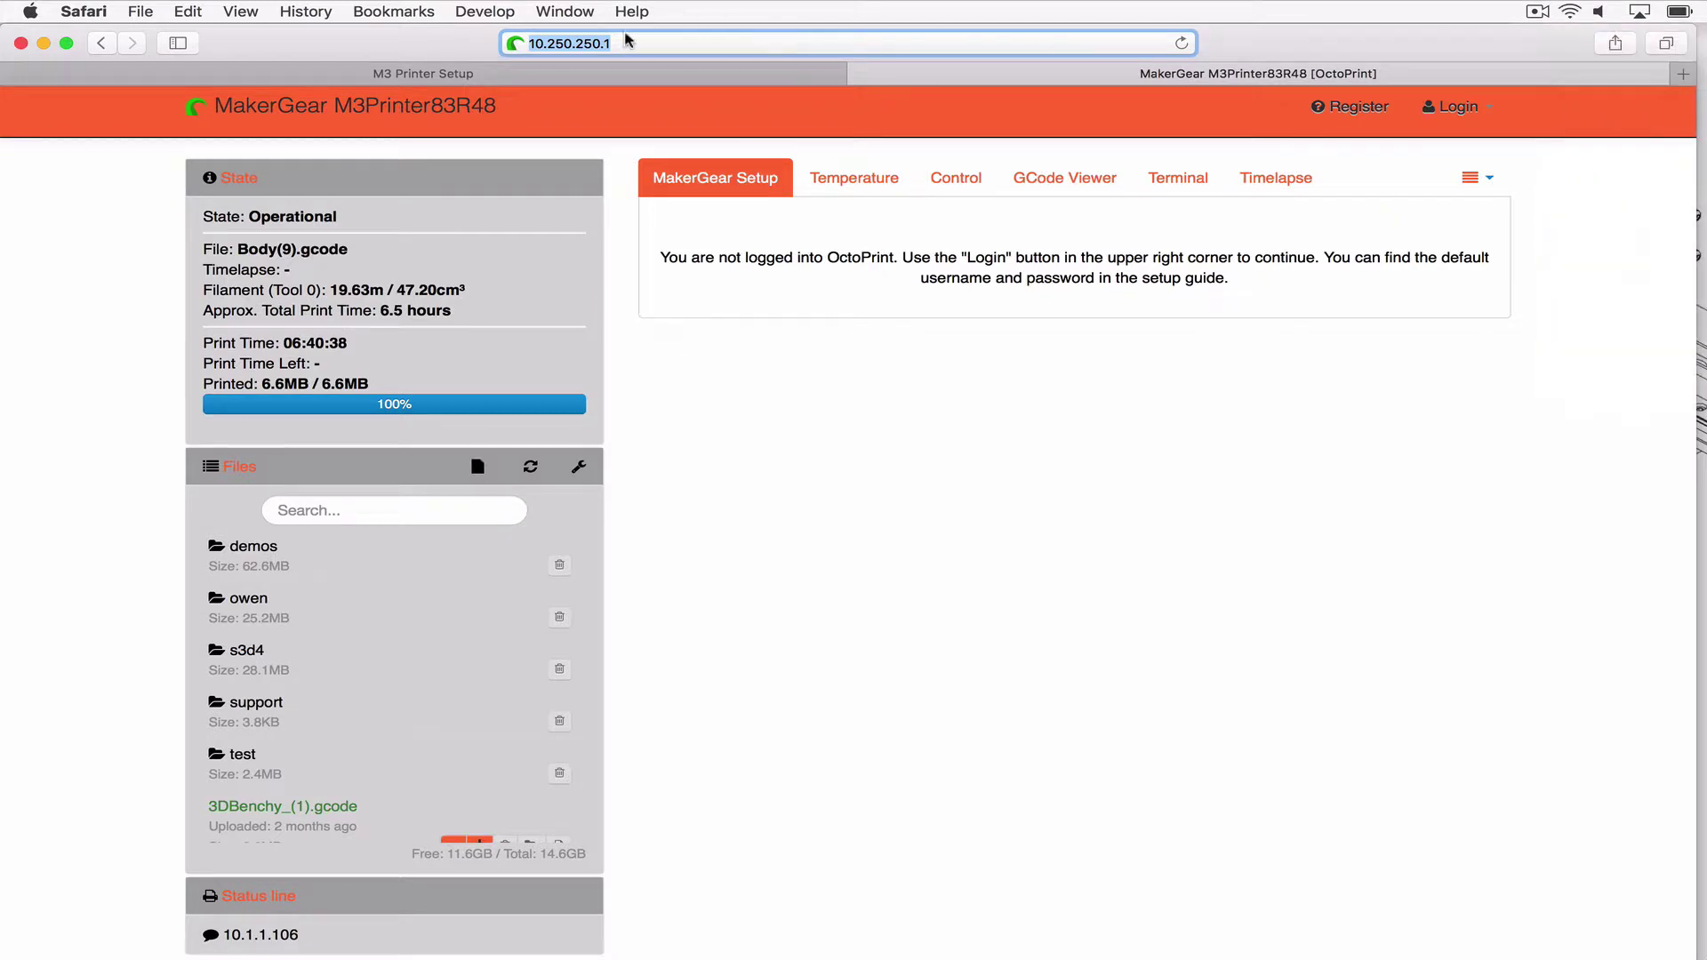
click(1171, 398)
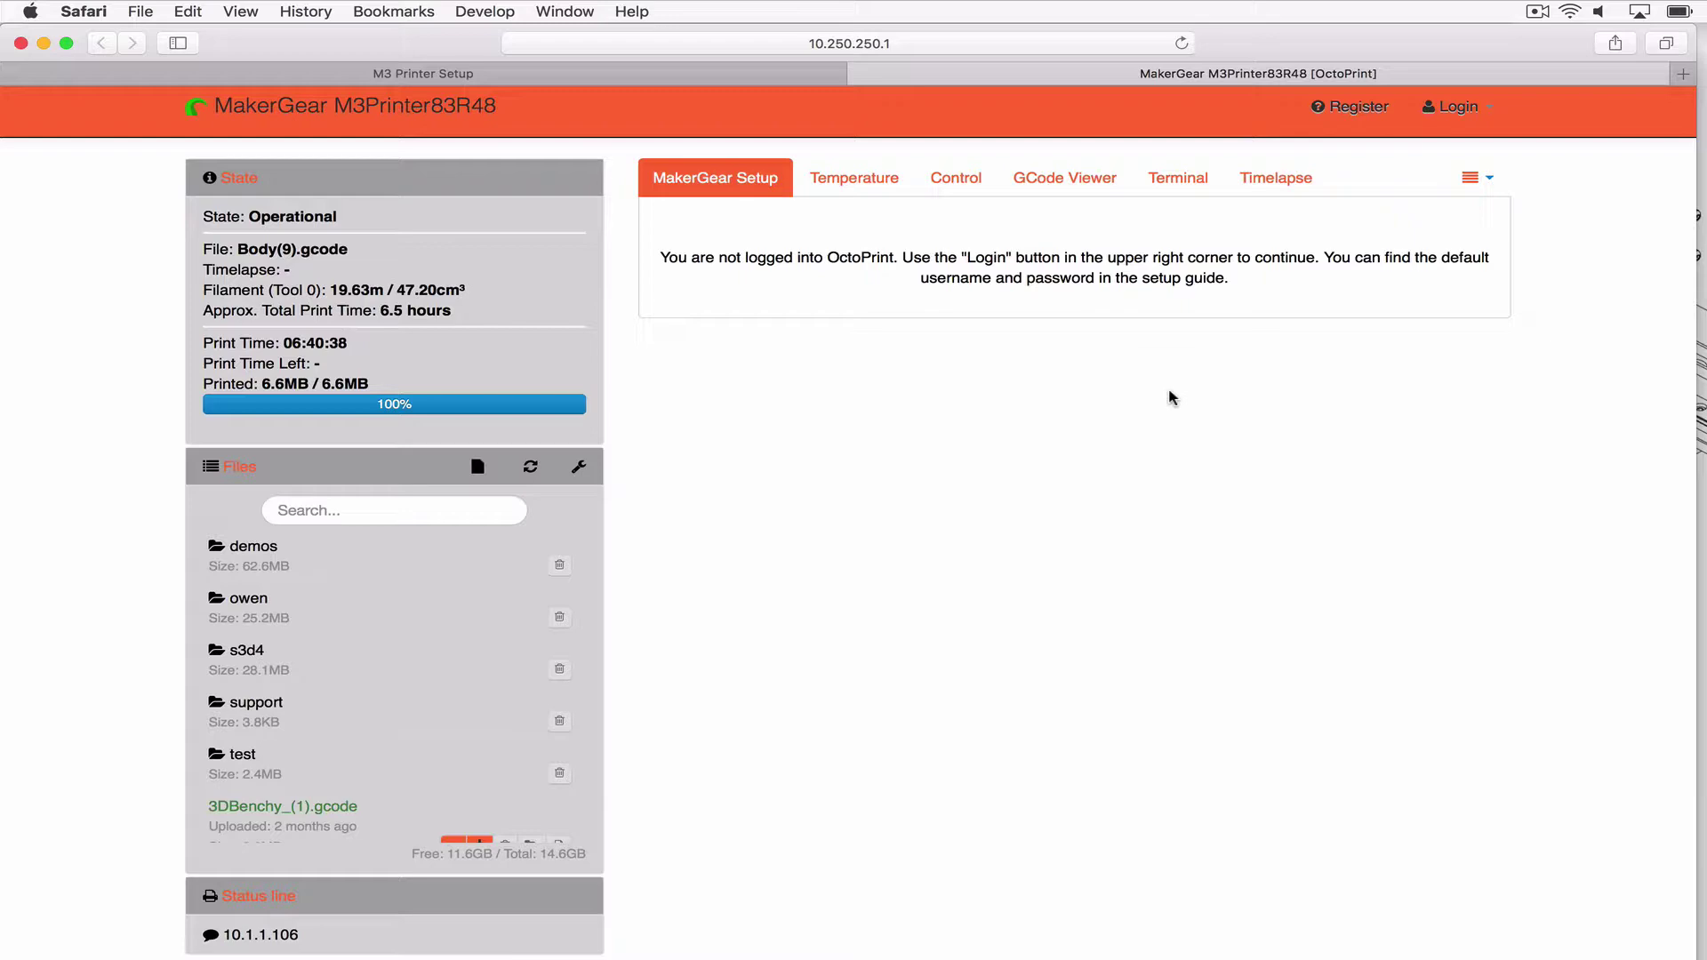
Fill OctoPrint's login form with the default username and password copied from the guide.
click(1447, 106)
click(697, 72)
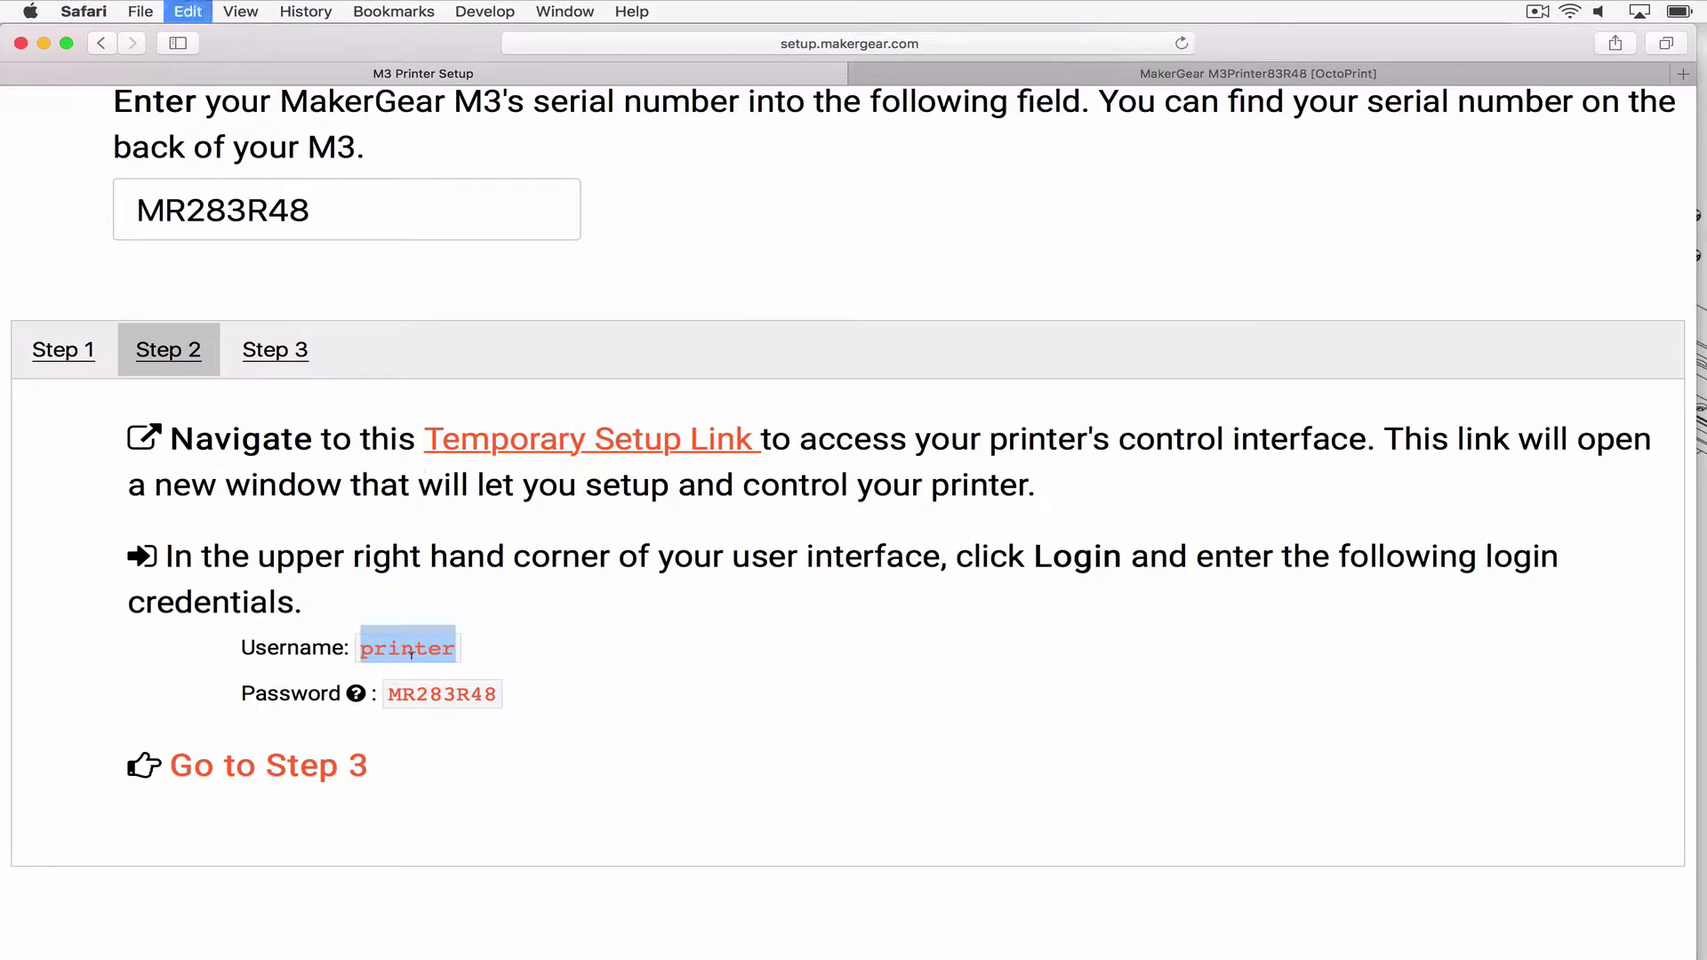
click(1083, 75)
text(printer)
click(817, 73)
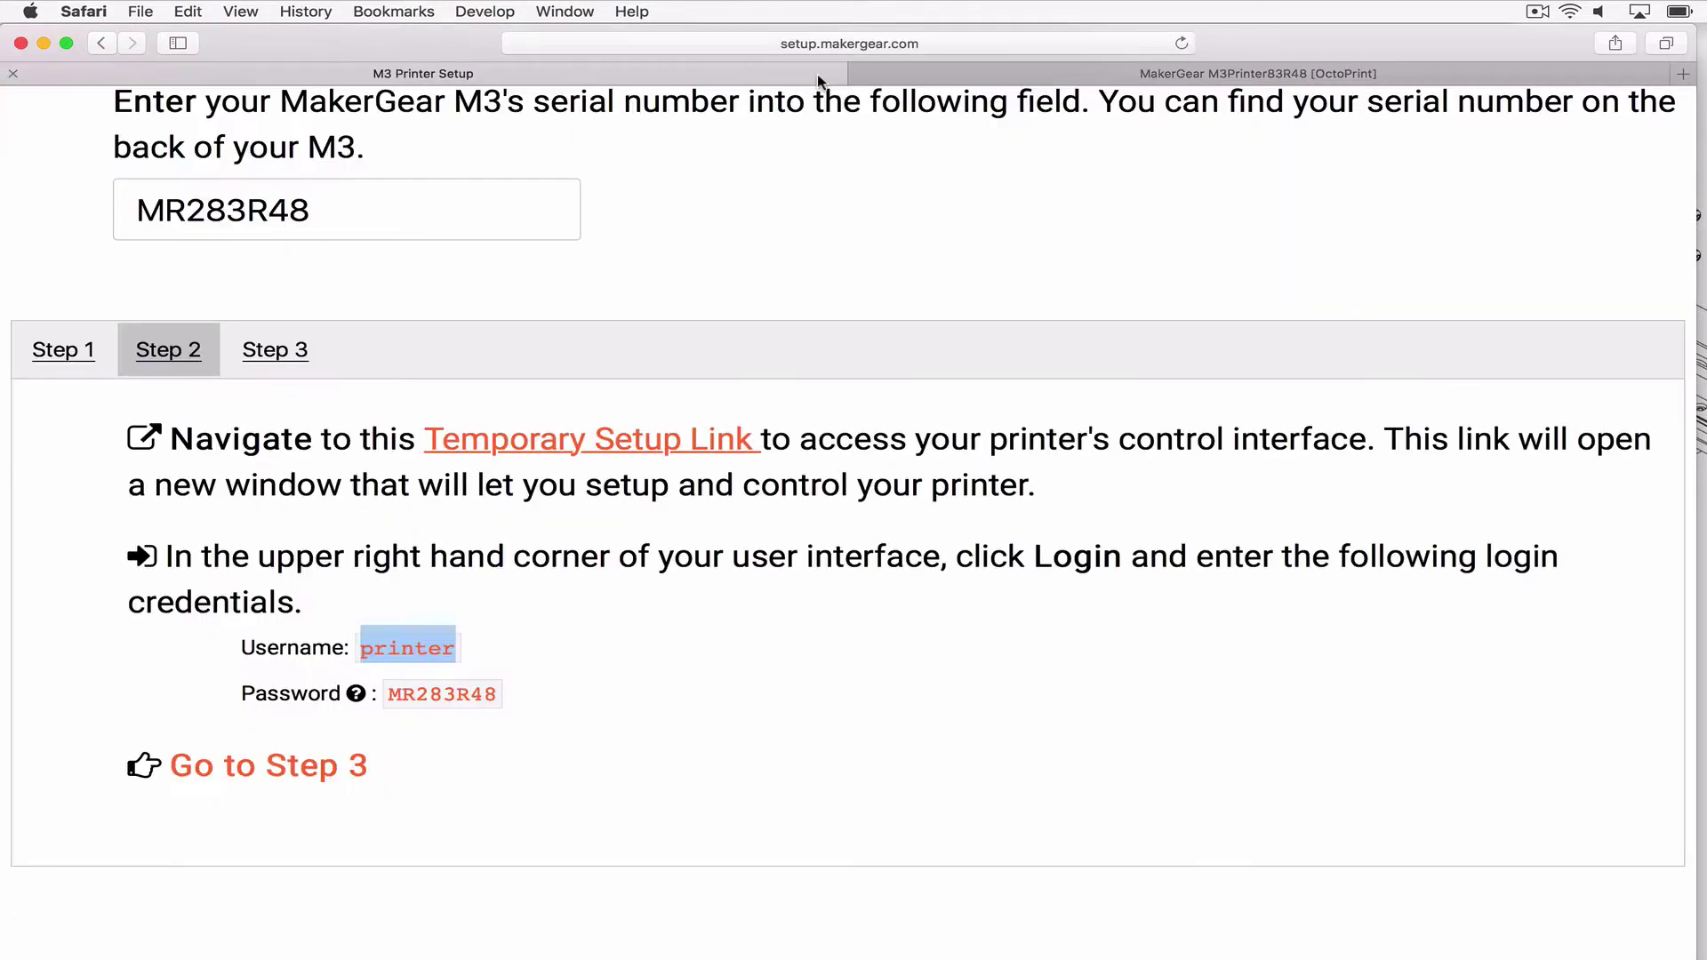
double_click(436, 695)
click(1172, 79)
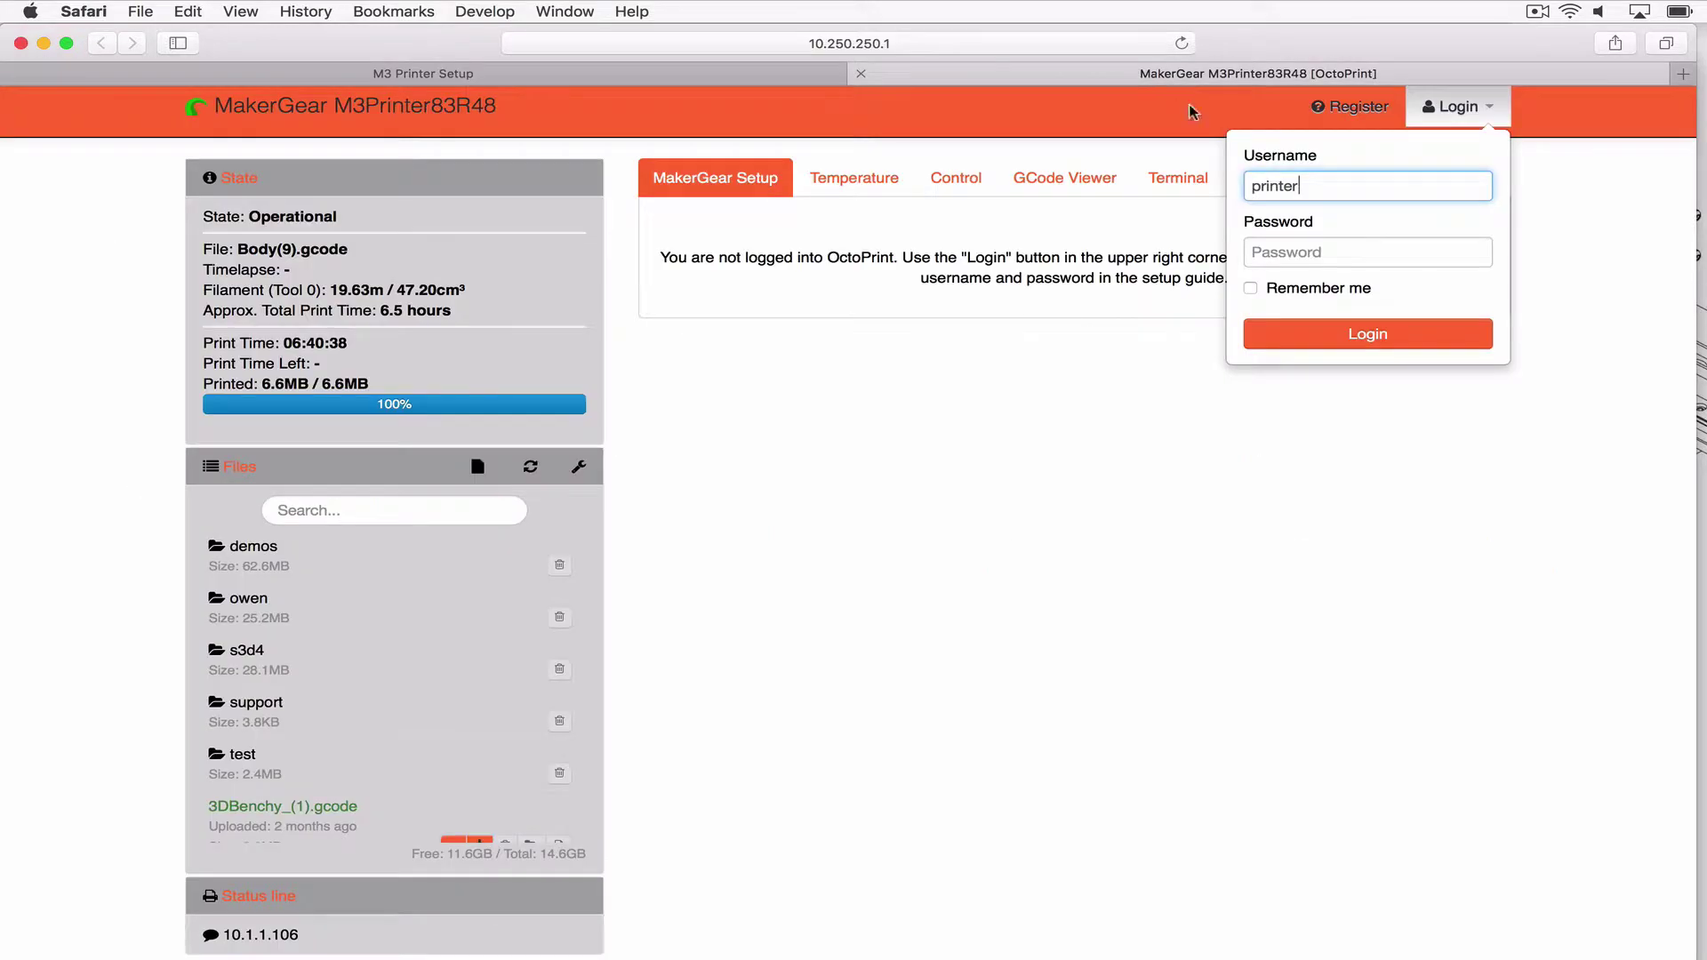
click(1283, 241)
key(super+v)
Log in with Remember me ticked, skip saving the password, and open Wireless Configuration.
click(1268, 290)
click(1272, 331)
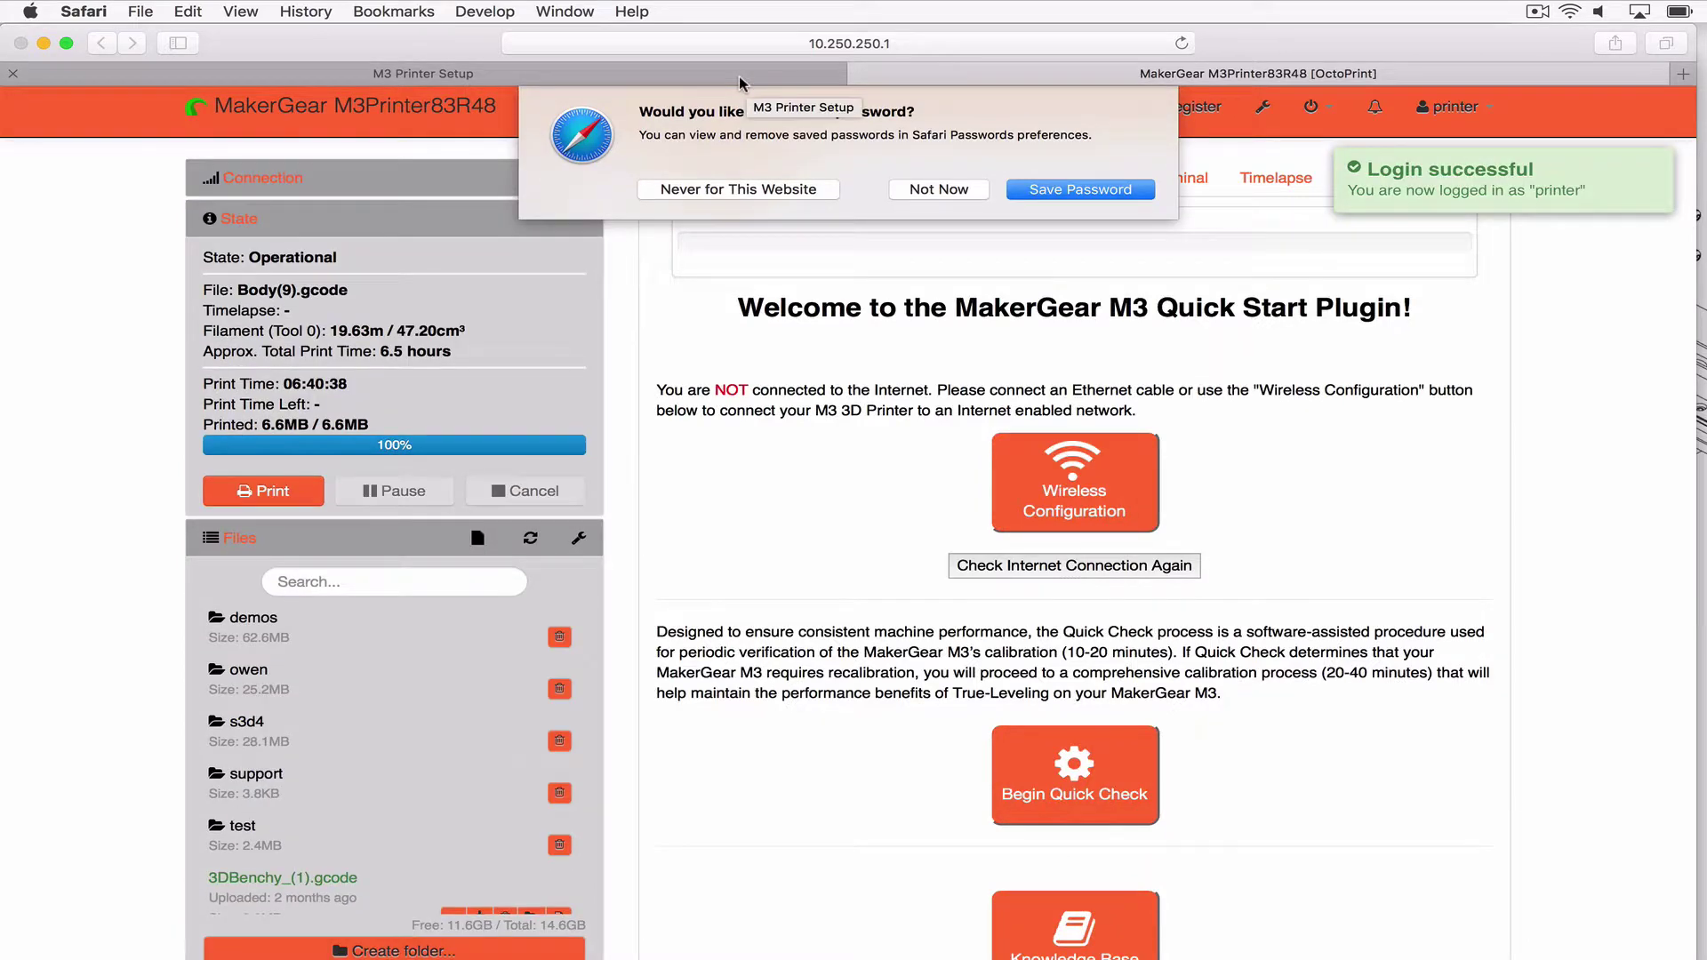
click(900, 188)
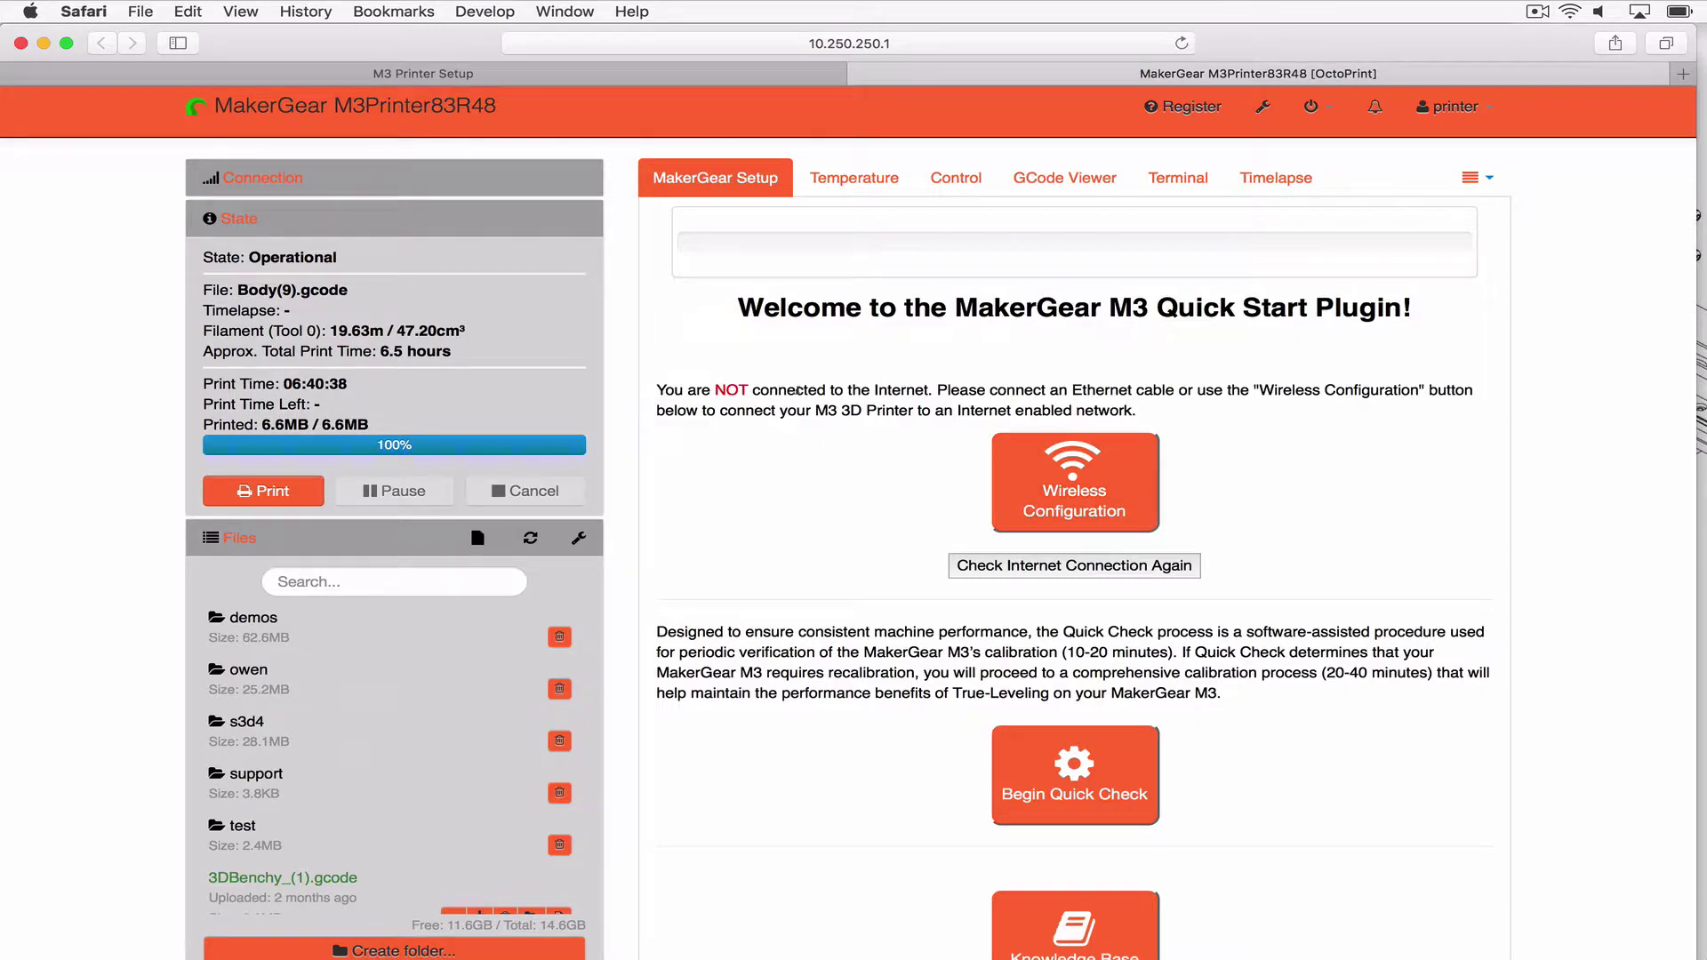
click(1100, 474)
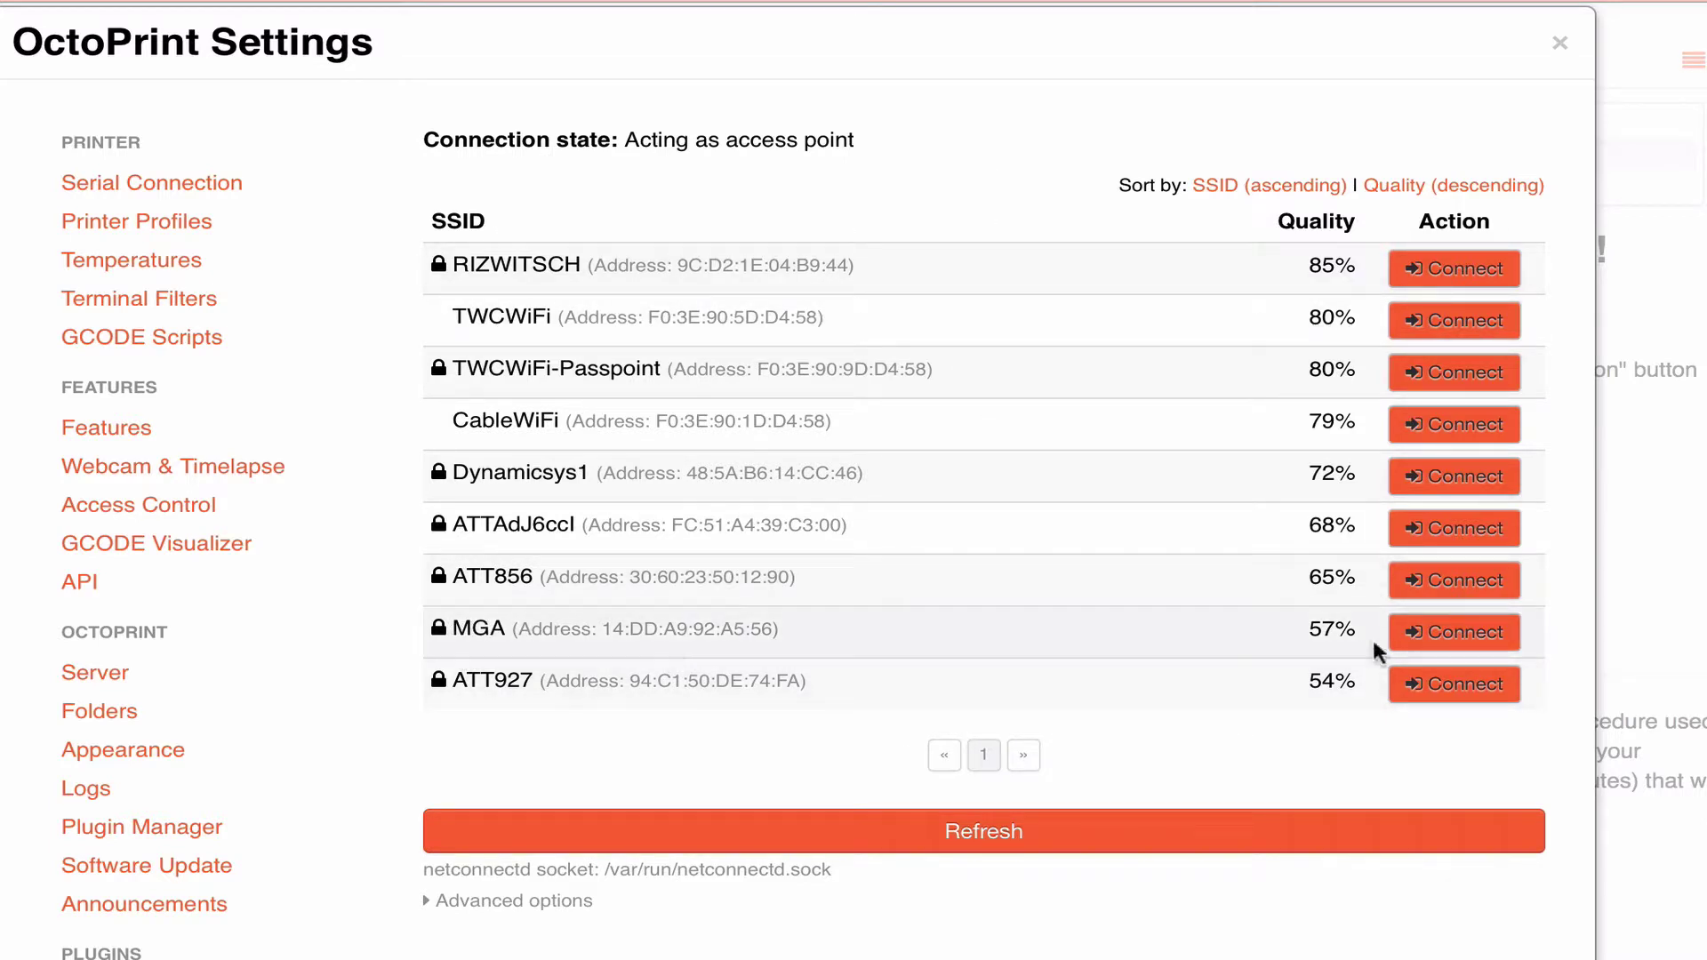
Choose Connect next to MGA and enter the network password in Password and Repeat Password.
click(1429, 633)
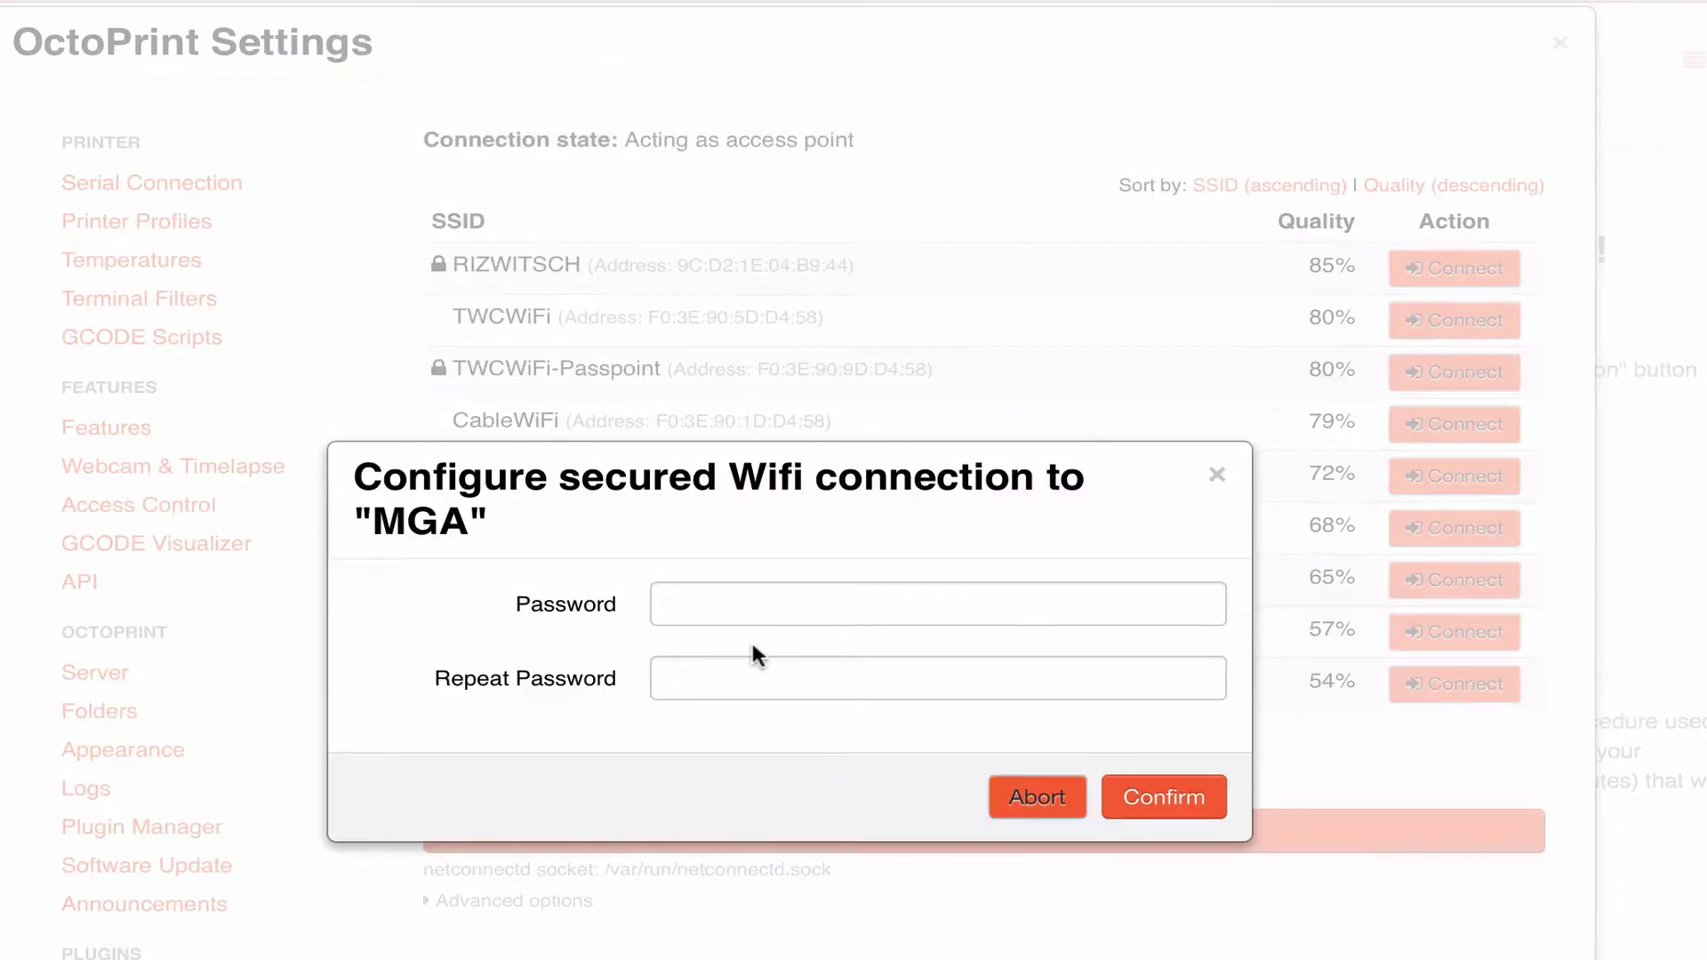
click(712, 610)
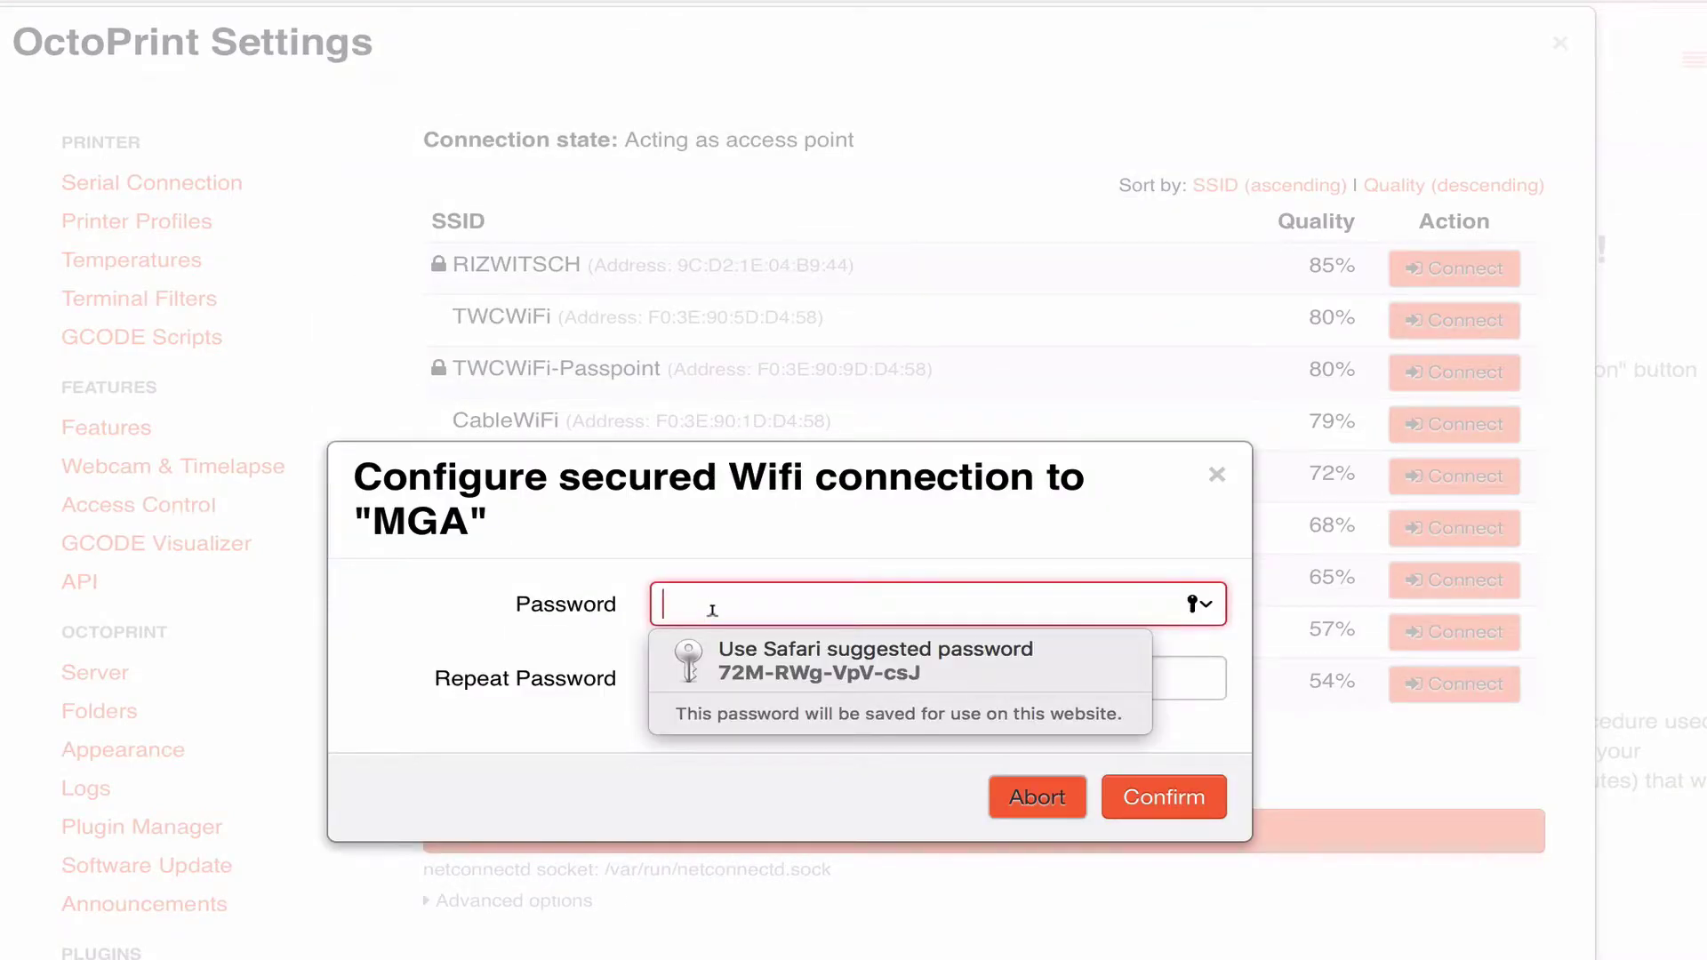
text(•••••••••••••)
click(698, 662)
text(•••••••••••••)
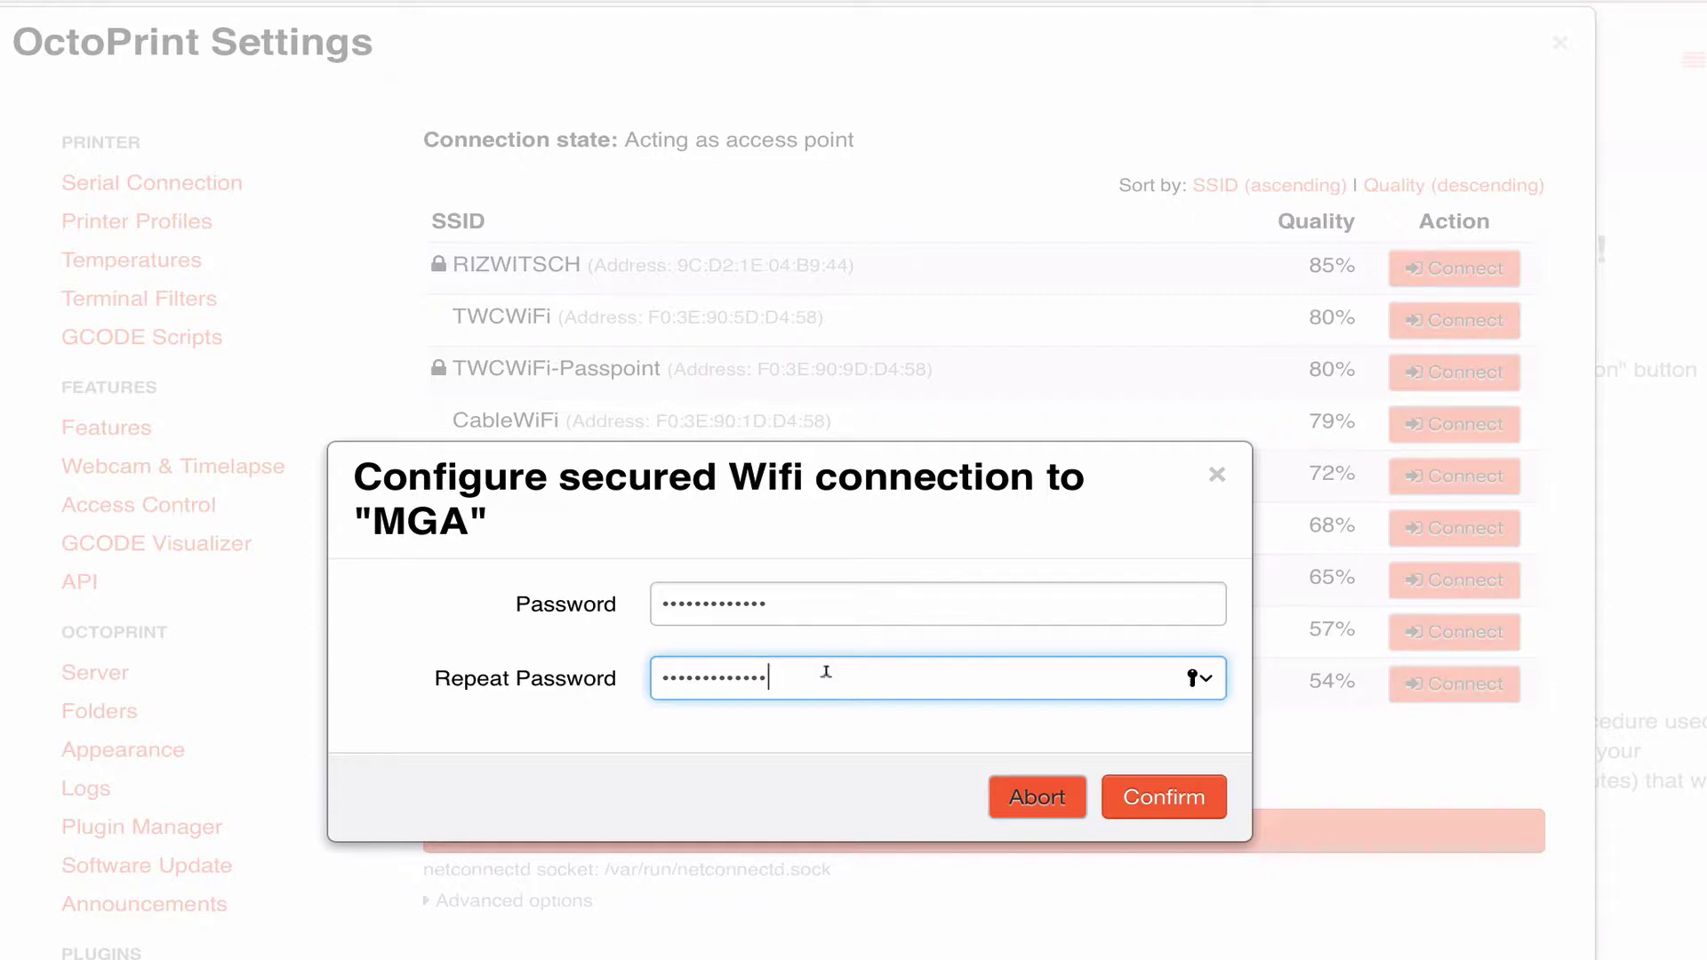
Confirm joining the MGA network.
click(1184, 792)
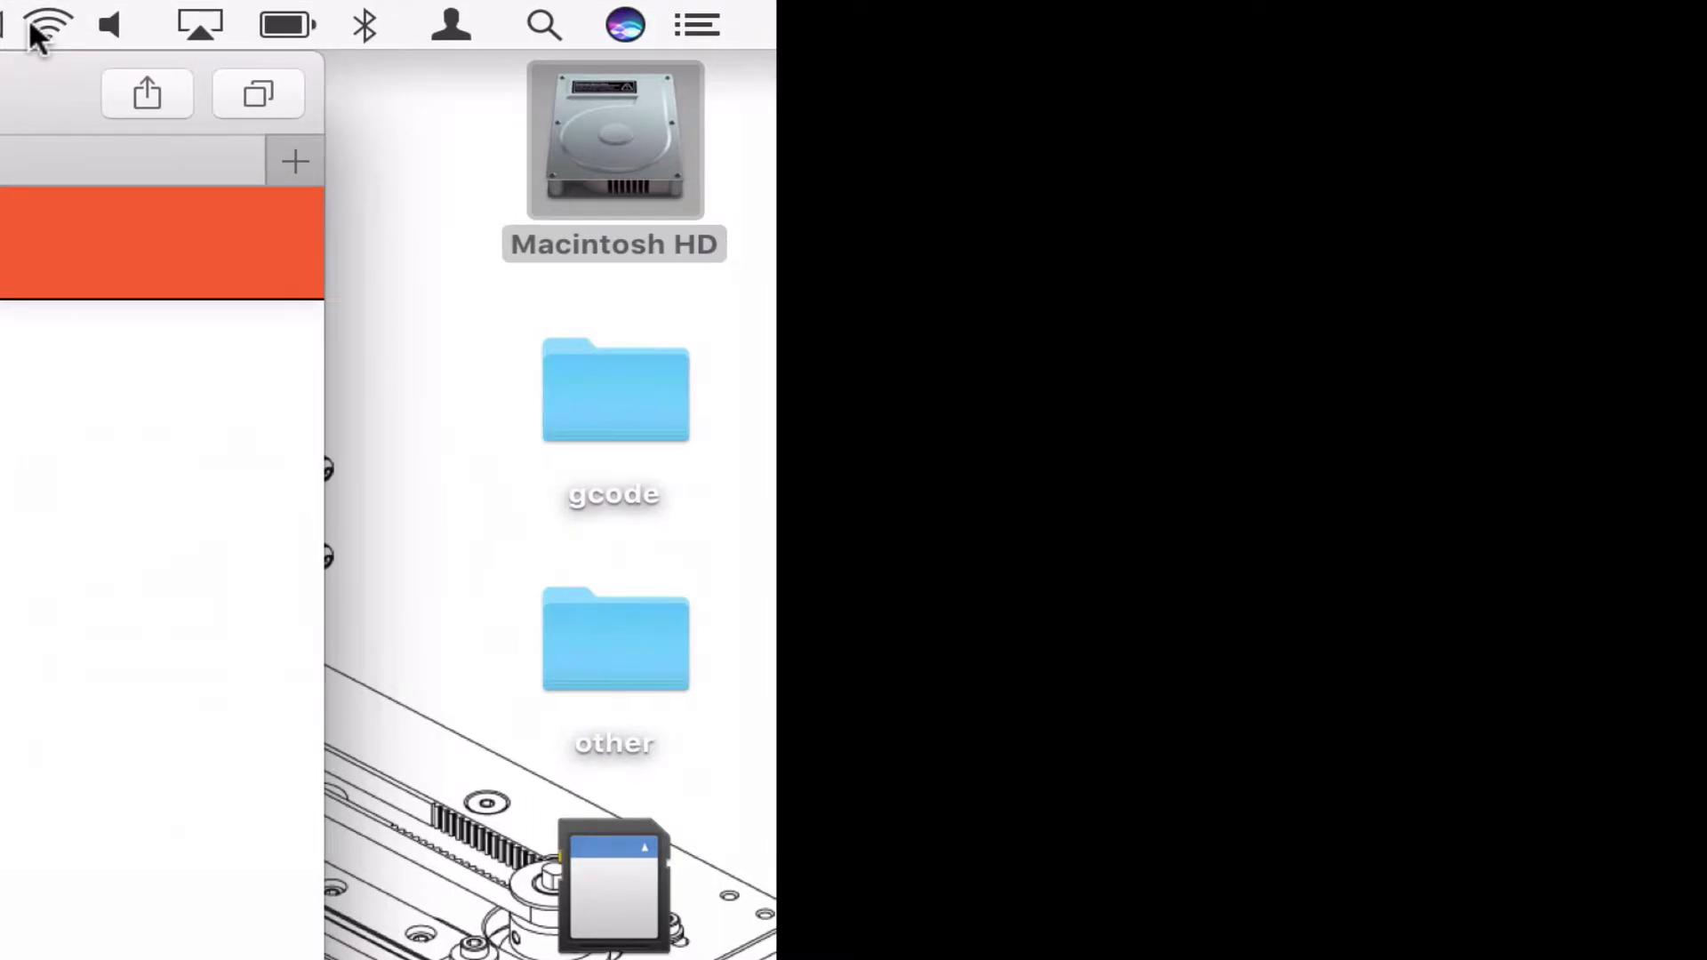
click(36, 25)
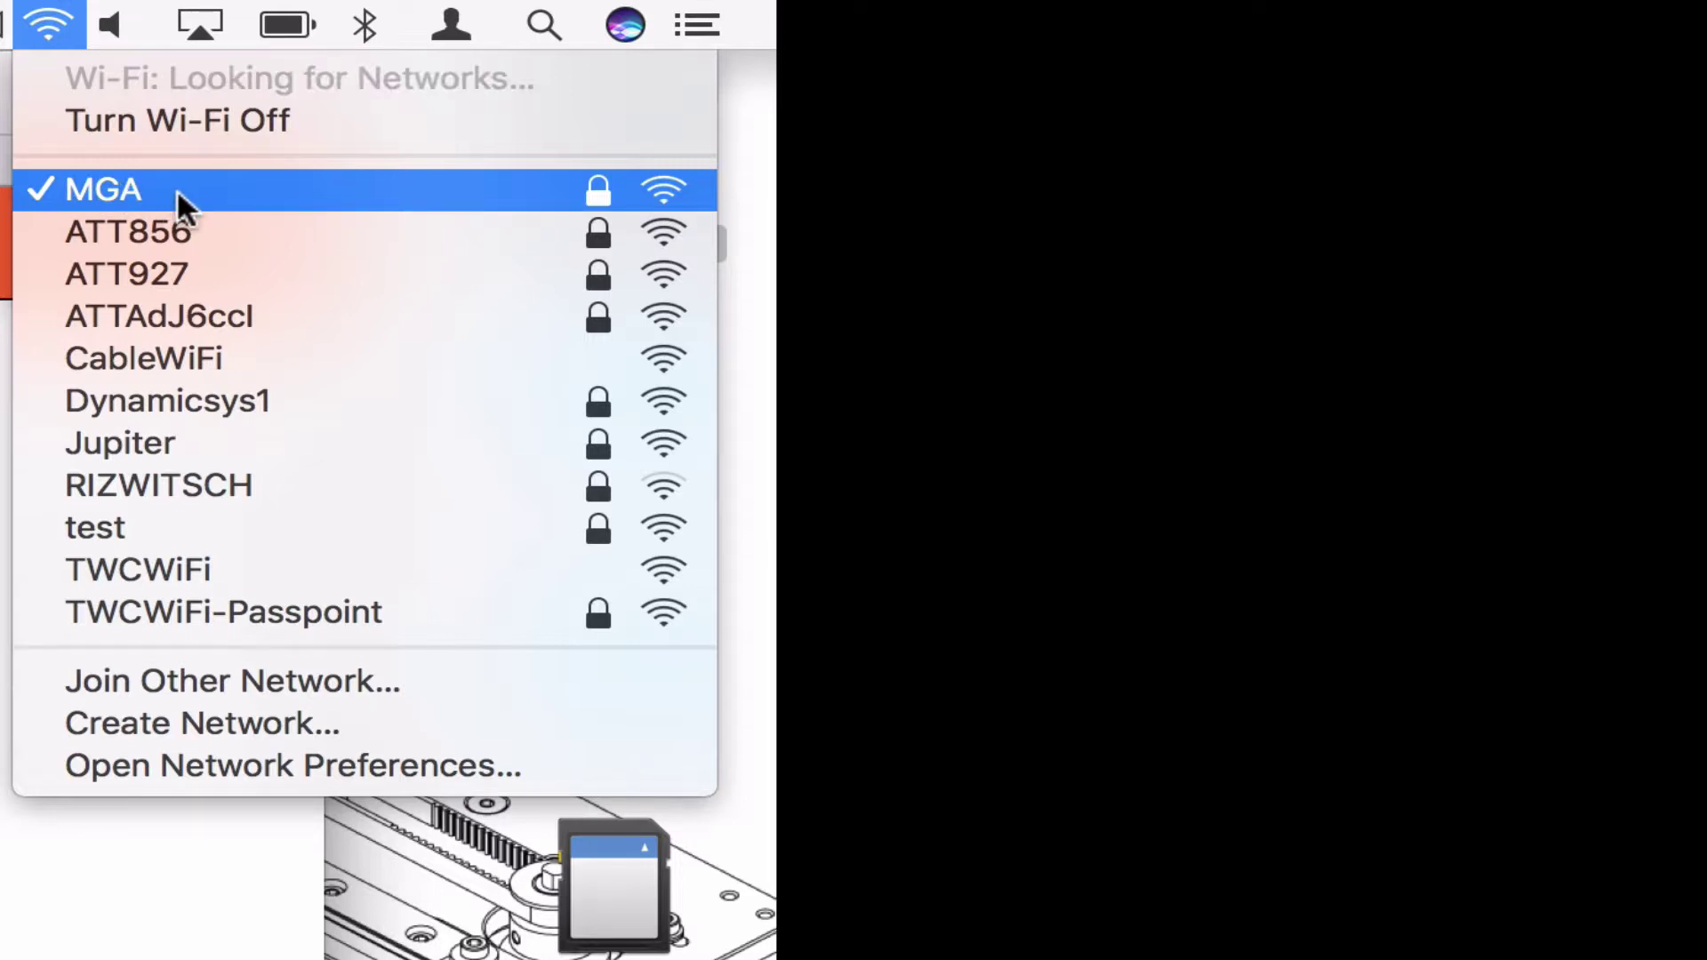
click(58, 18)
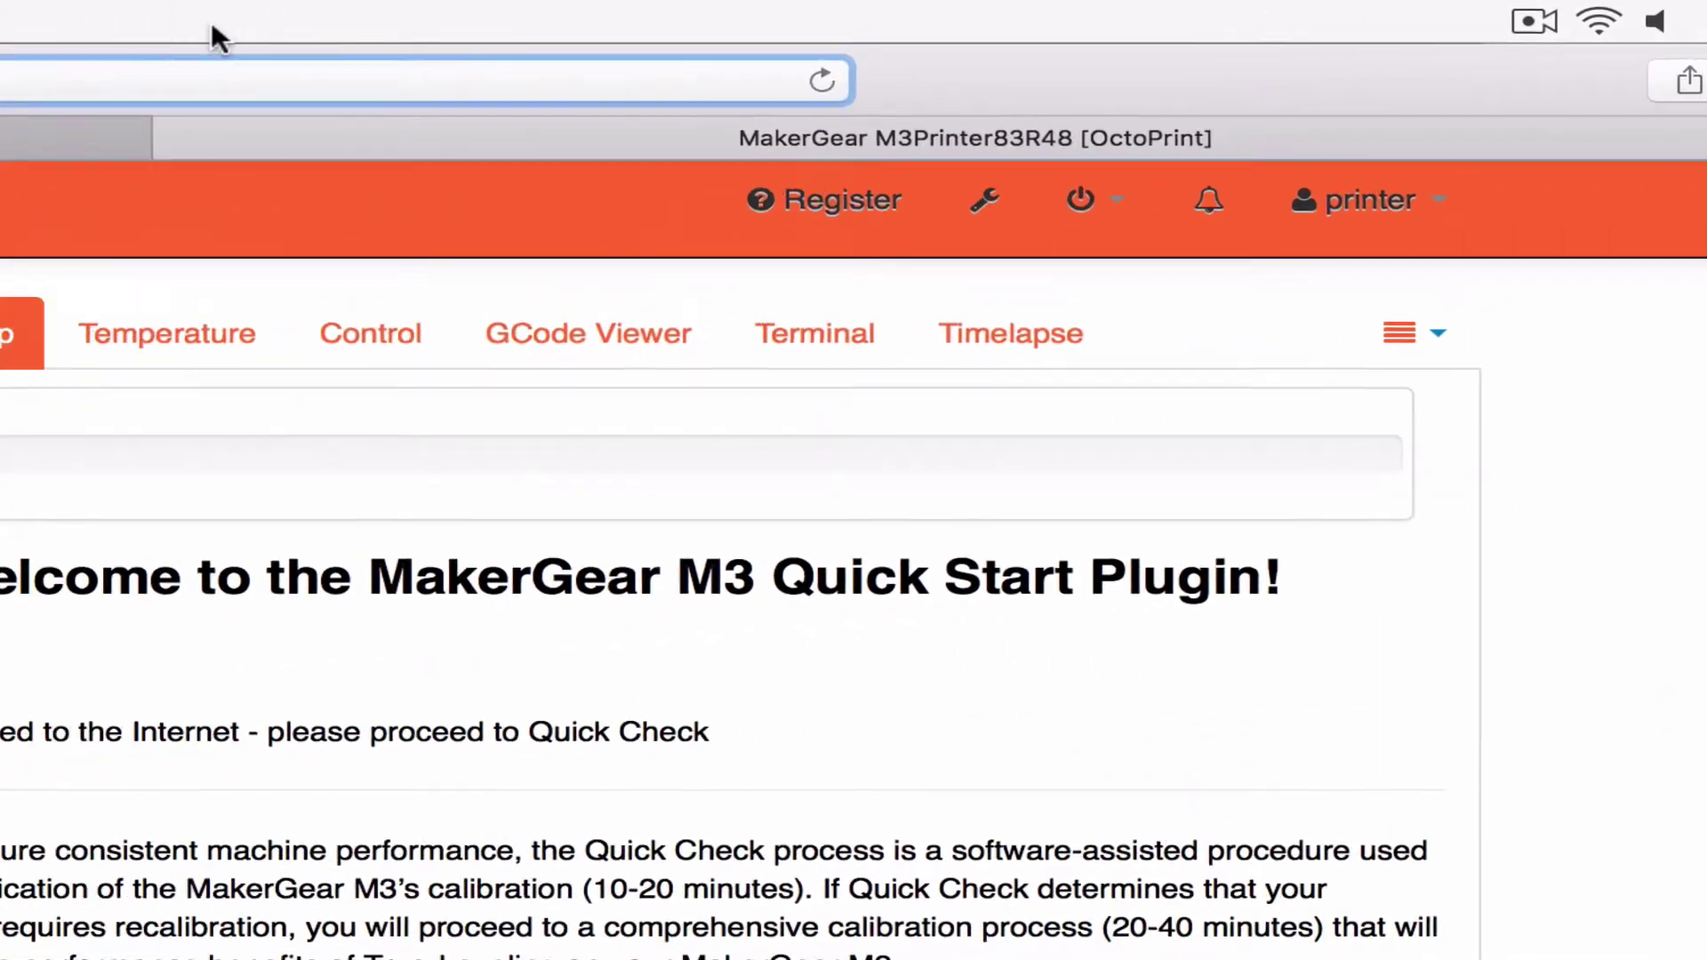
Reload the printer's OctoPrint page at m3printer83r48.local from the address bar.
click(229, 79)
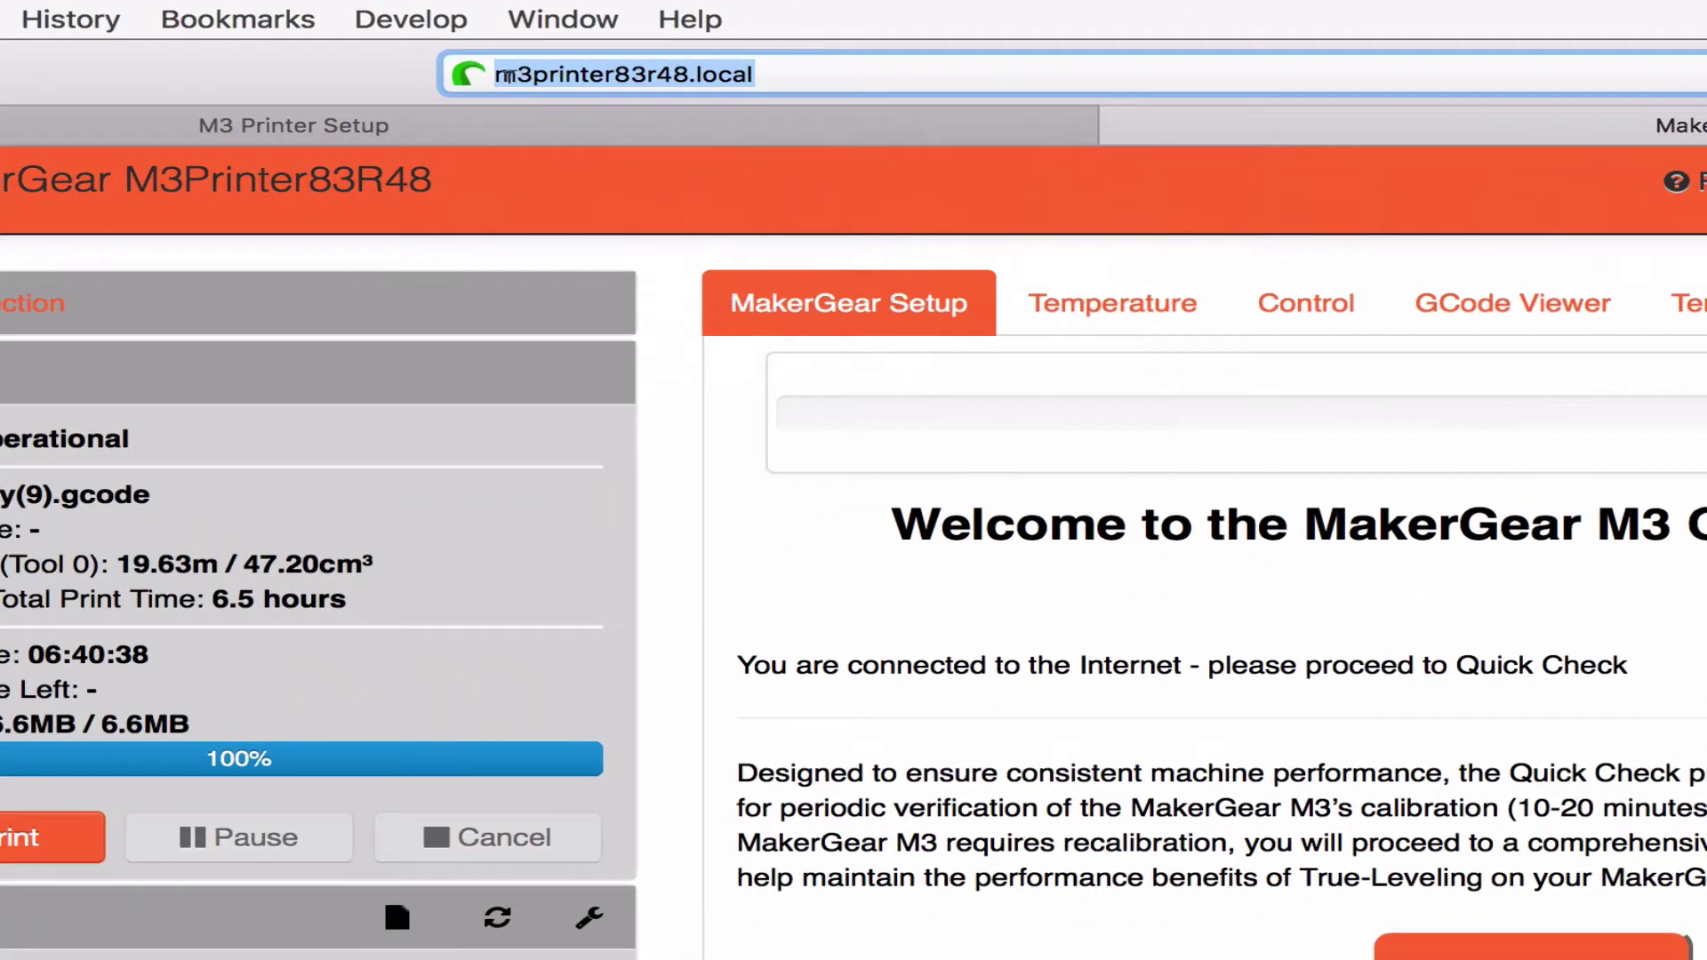
click(503, 75)
drag(498, 74, 809, 88)
key(Return)
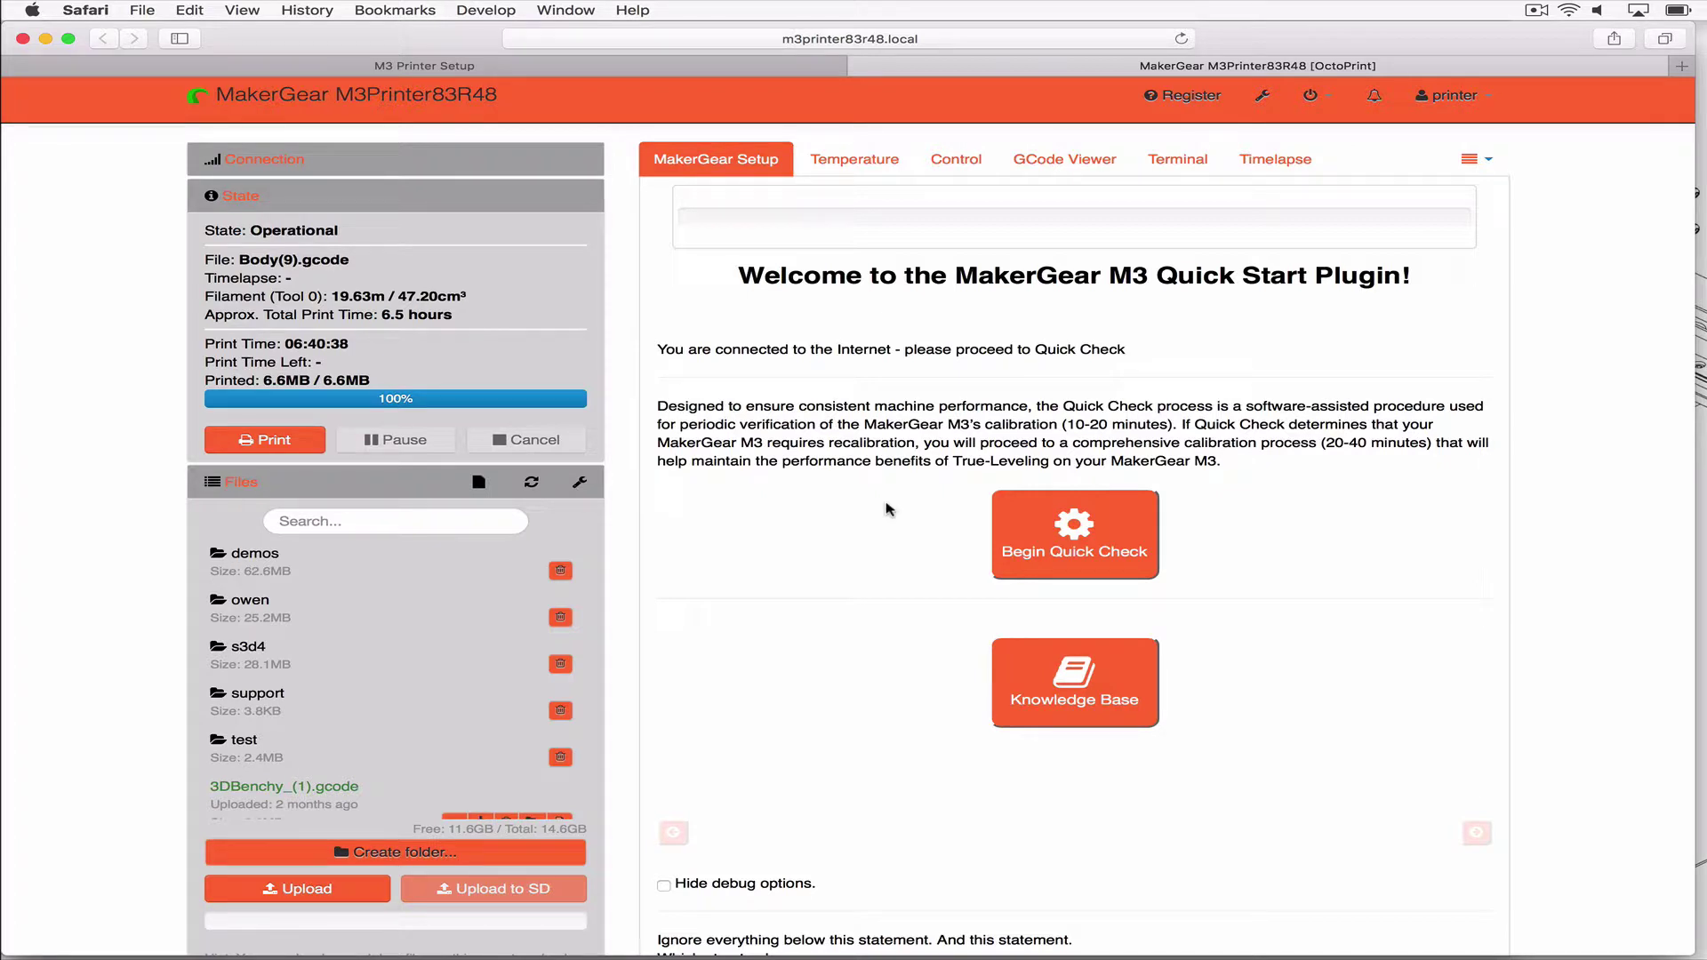
click(708, 66)
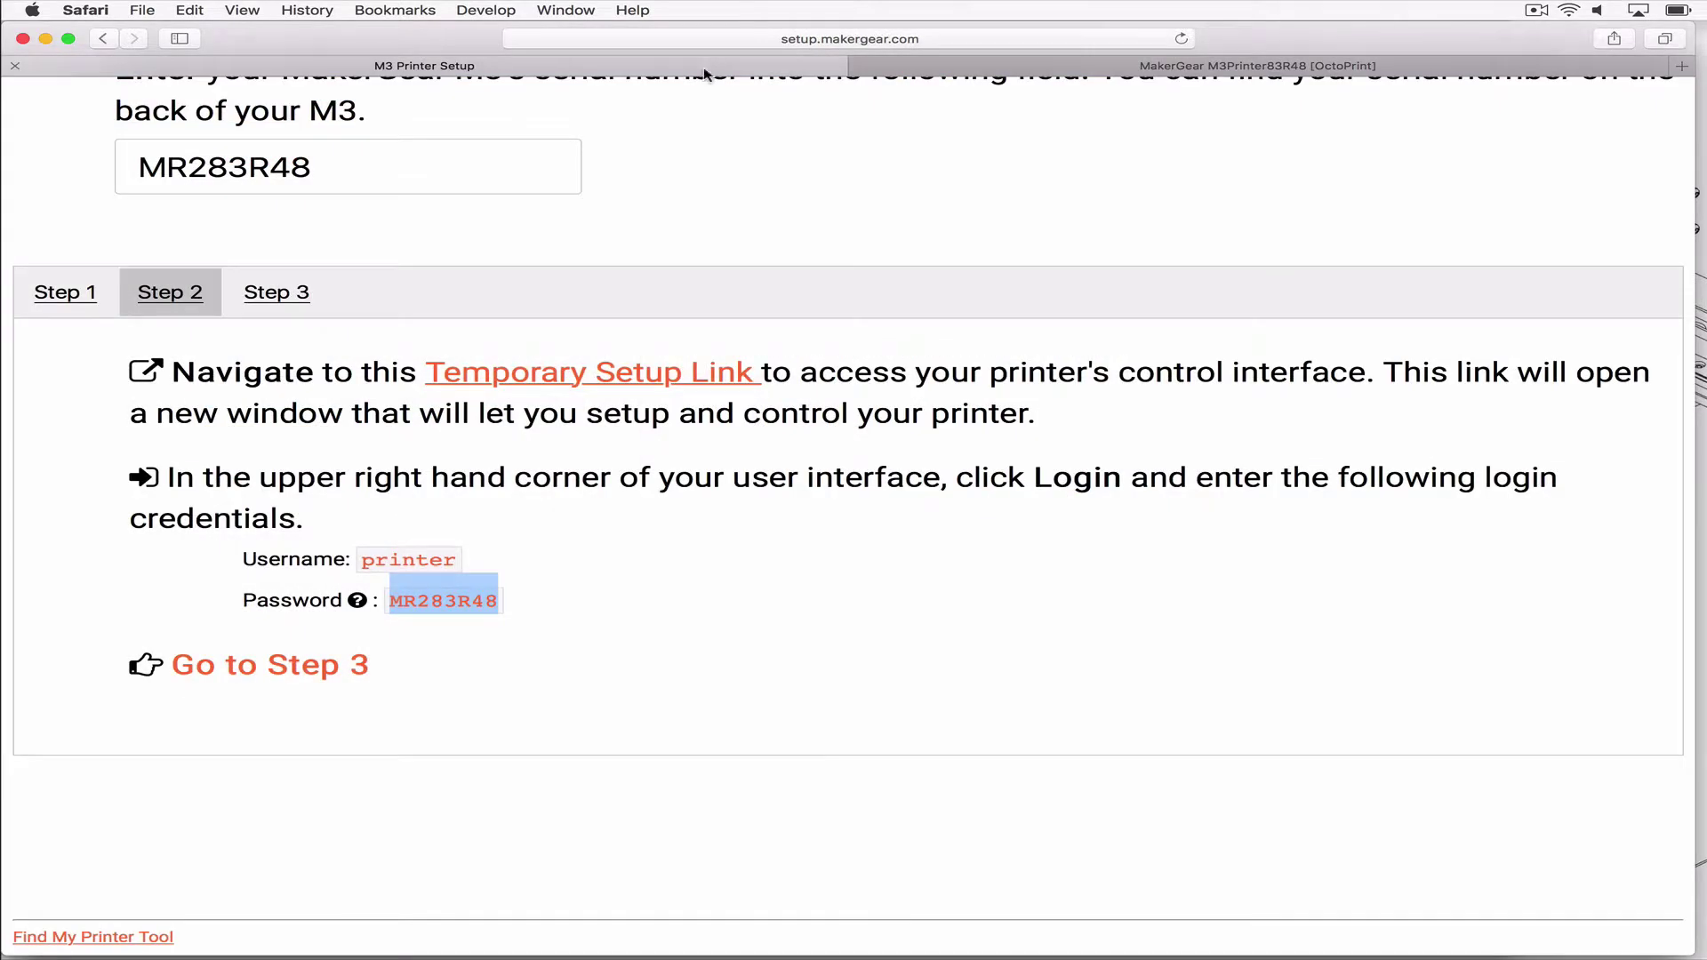
click(251, 669)
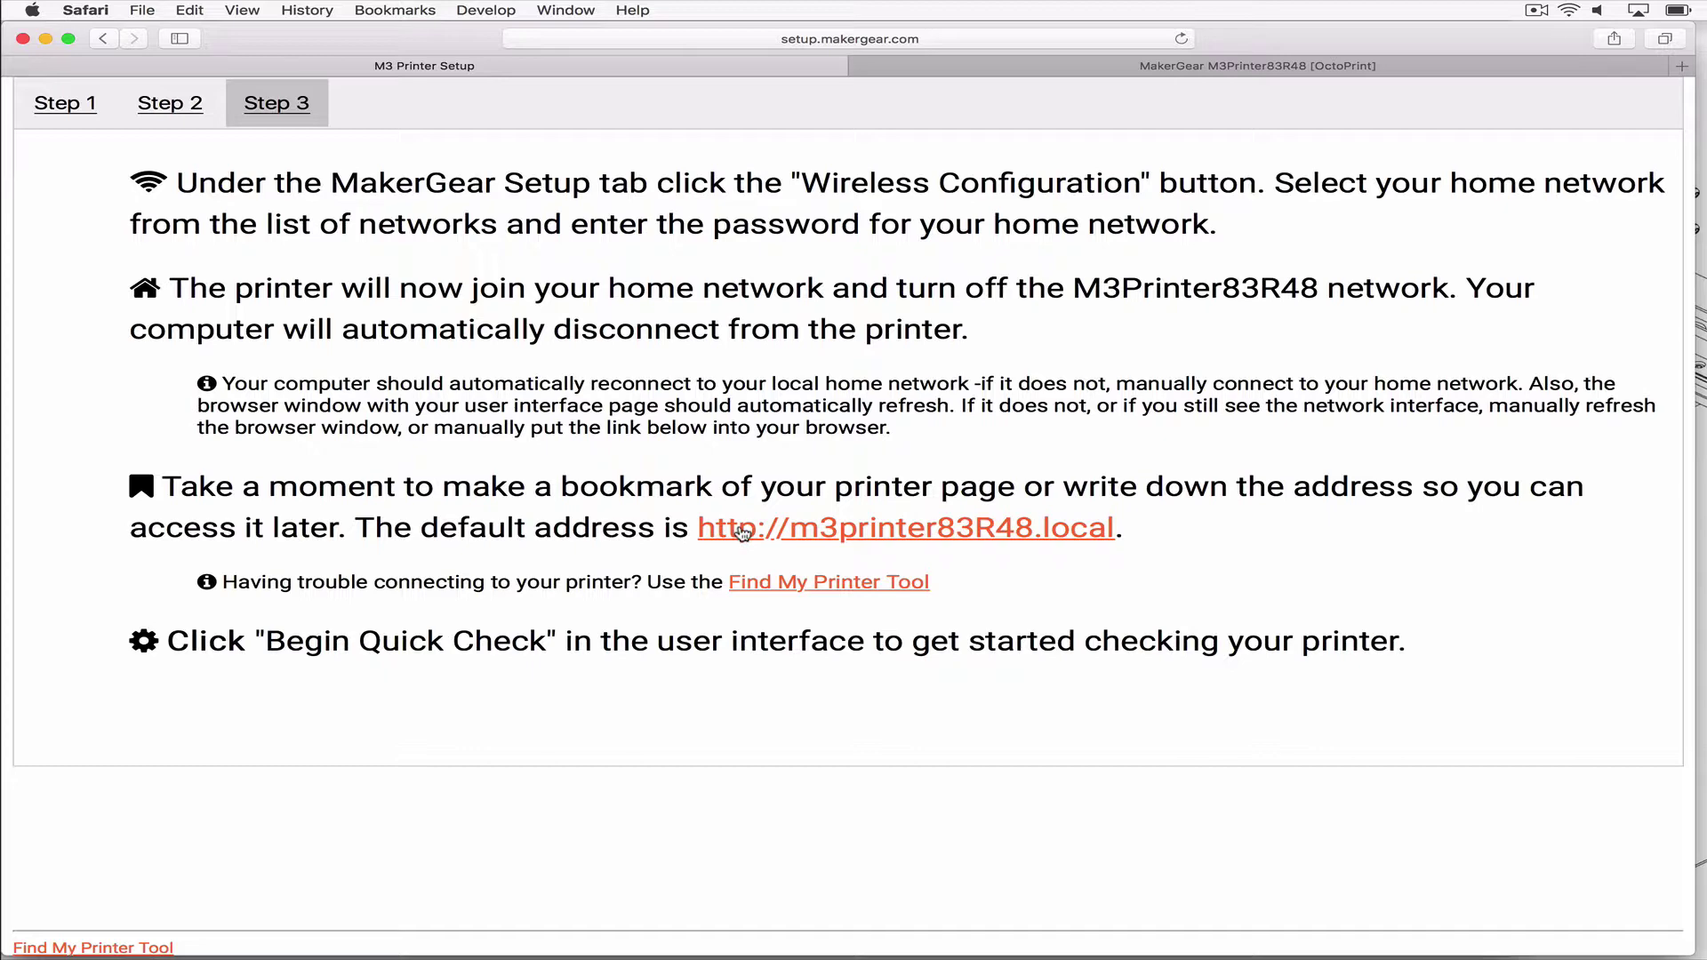
click(981, 70)
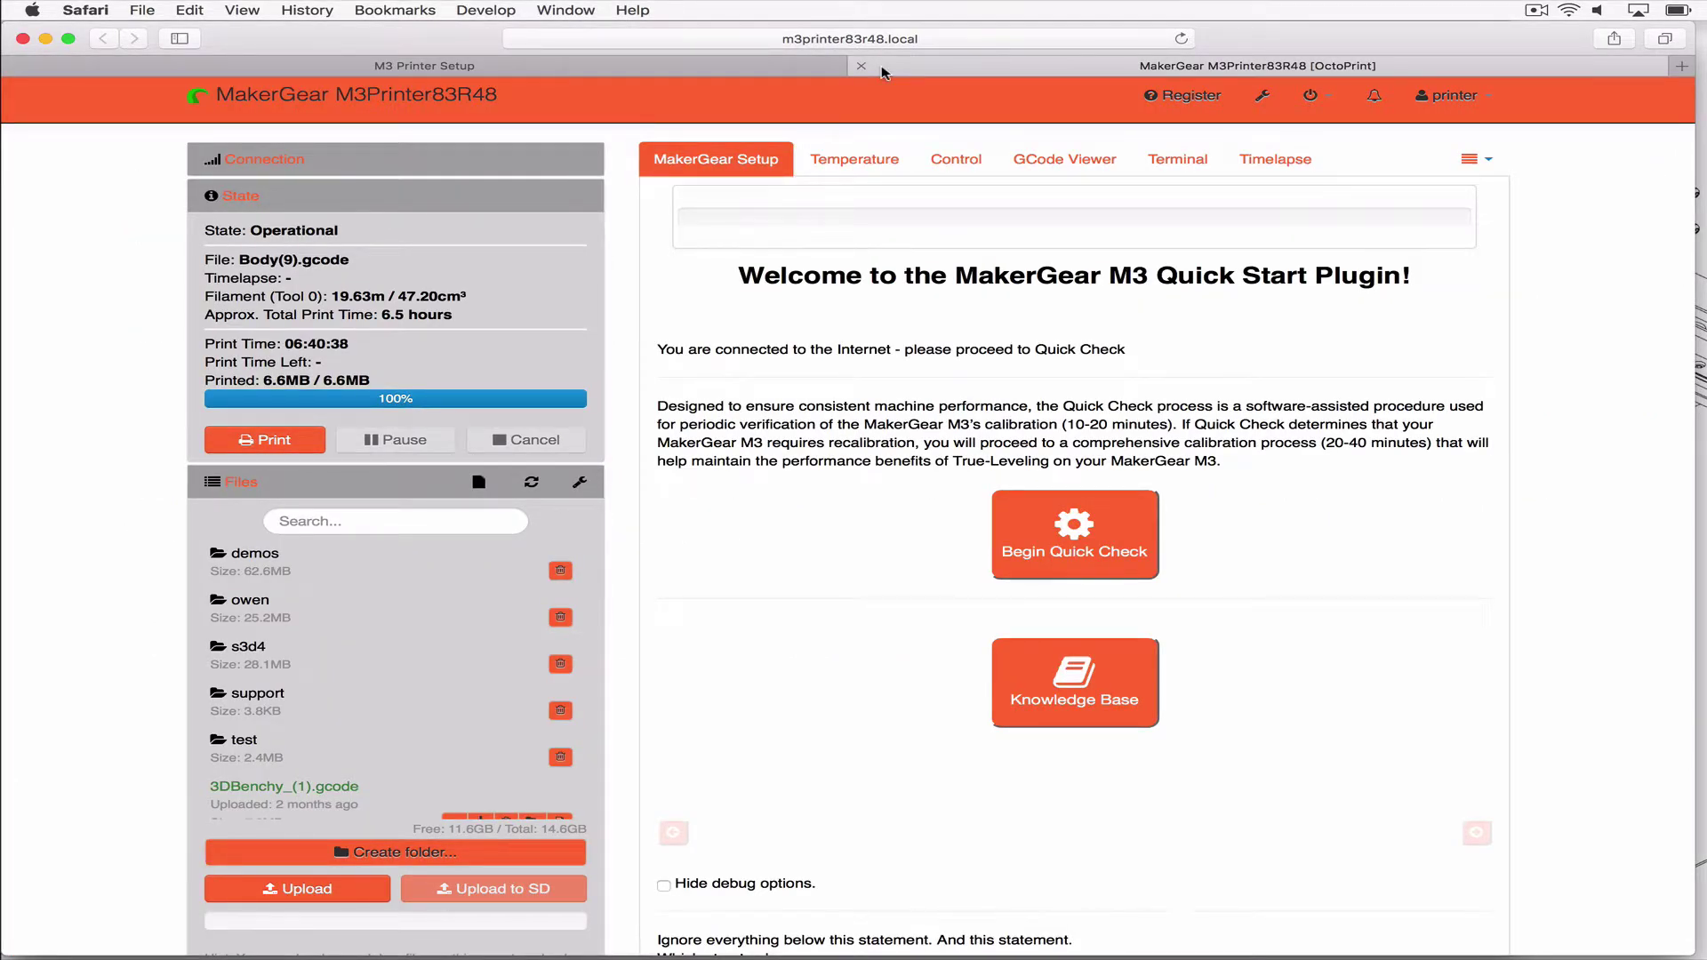
click(758, 71)
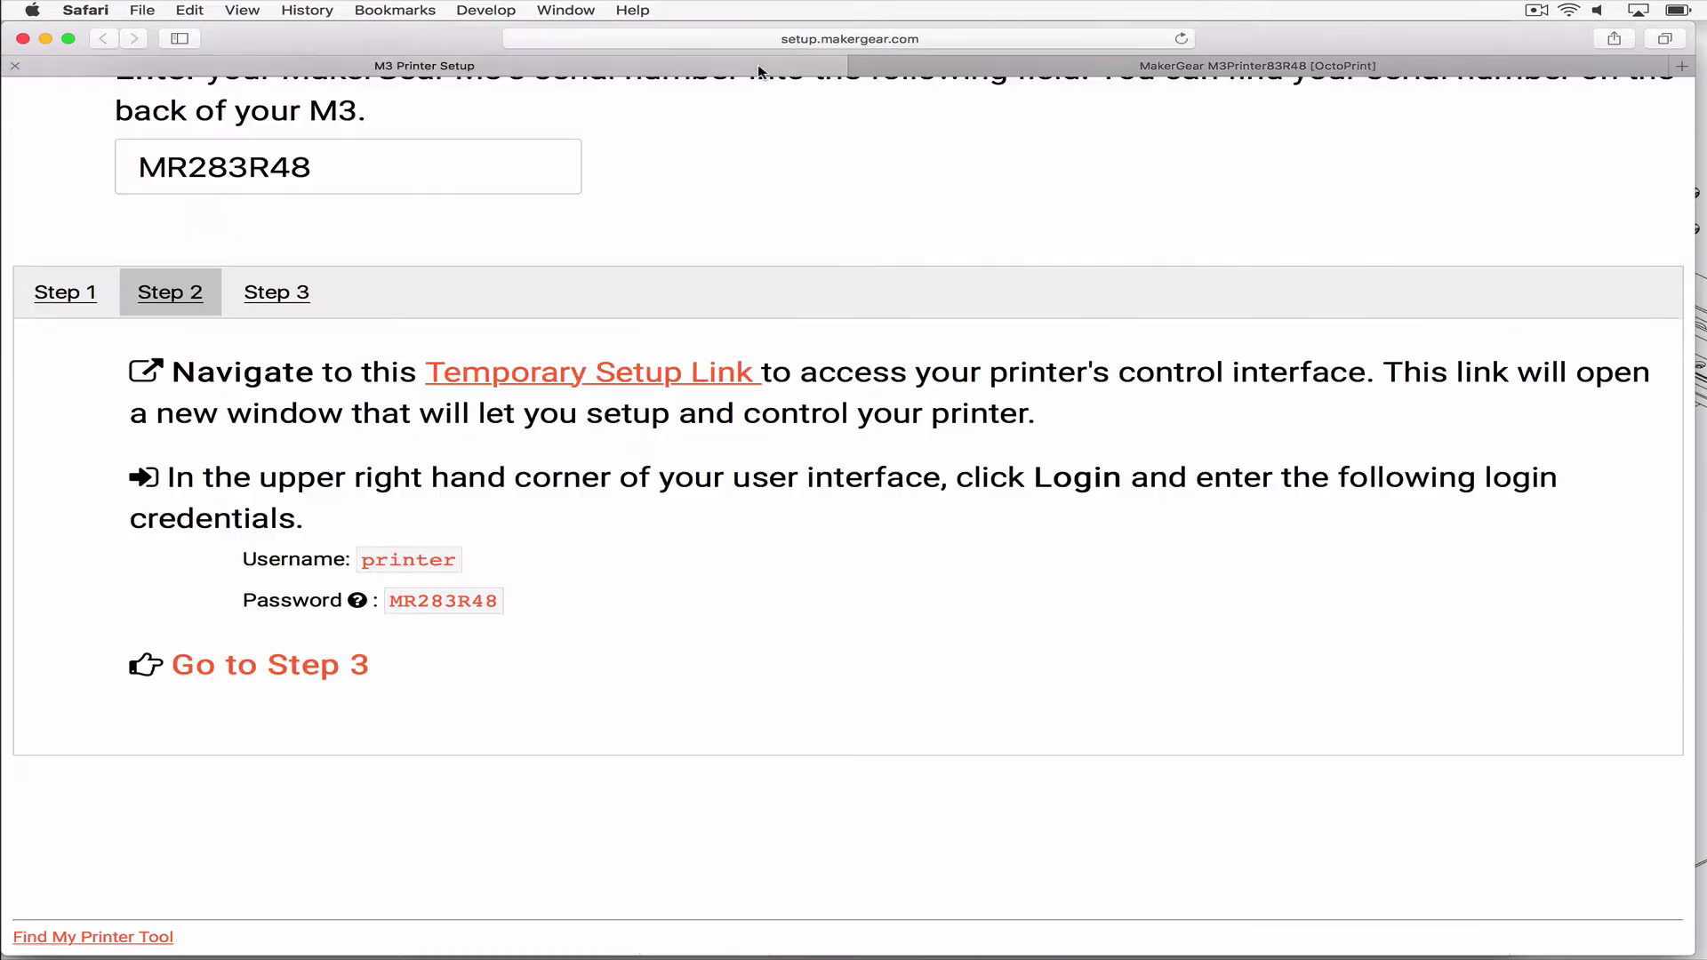
click(316, 661)
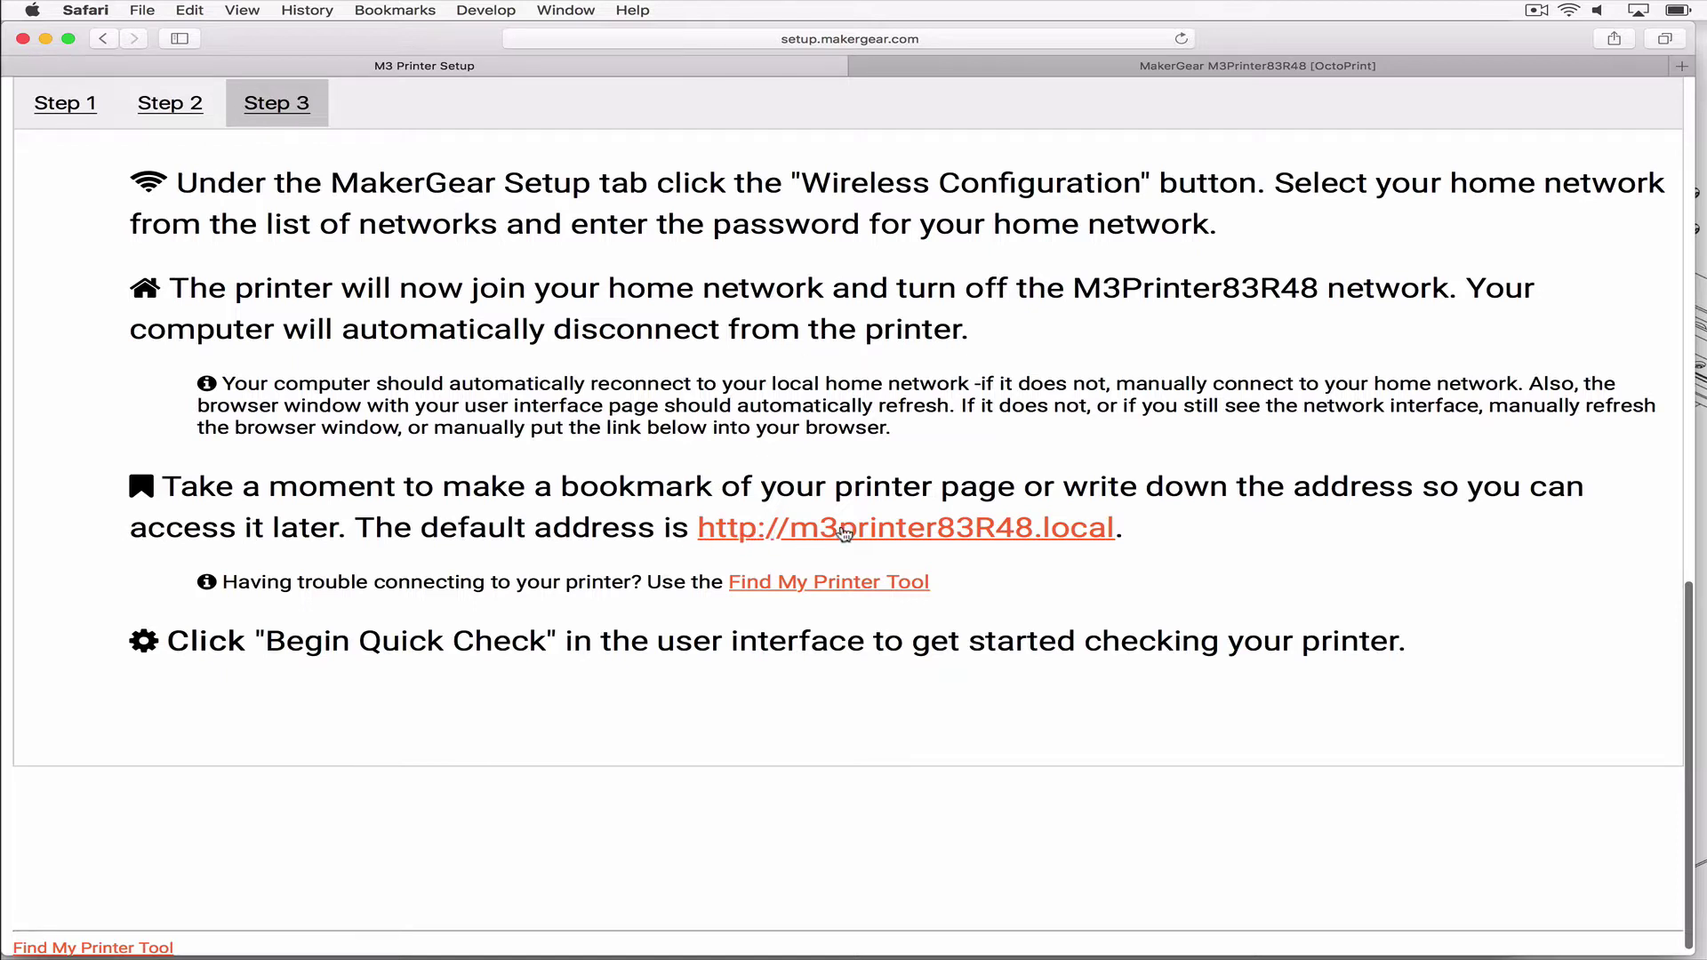
Open the Find My Printer Tool and close the 'Please use Google Chrome or Firefox' alert.
click(938, 531)
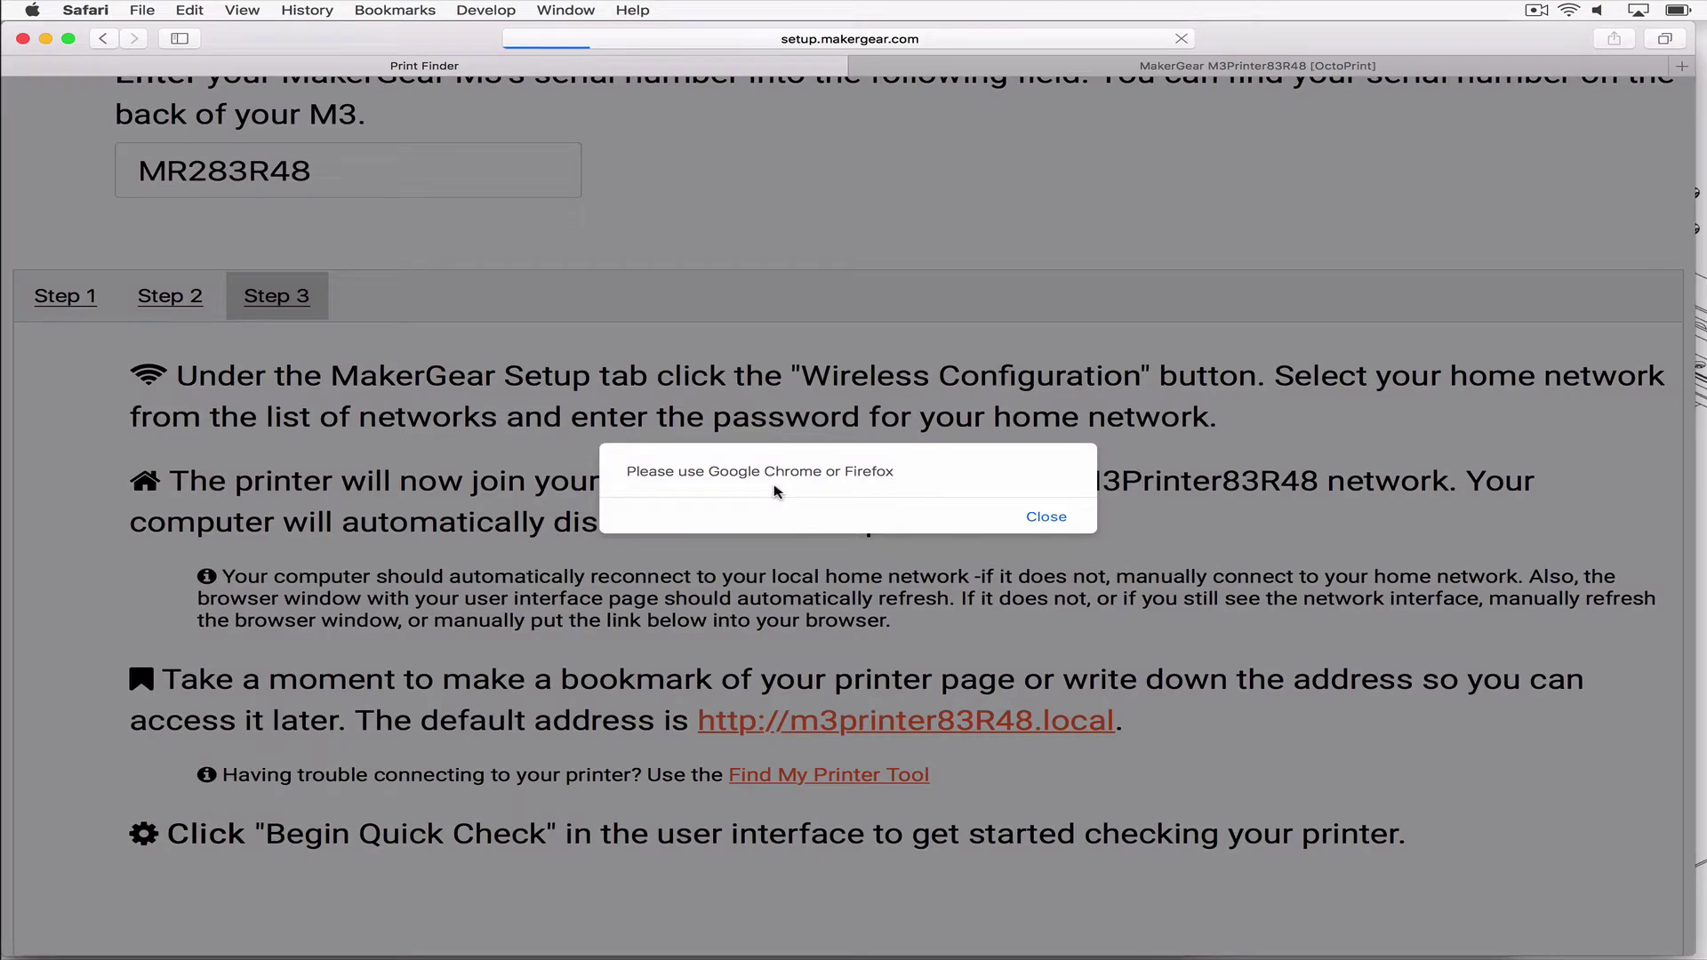
click(1033, 519)
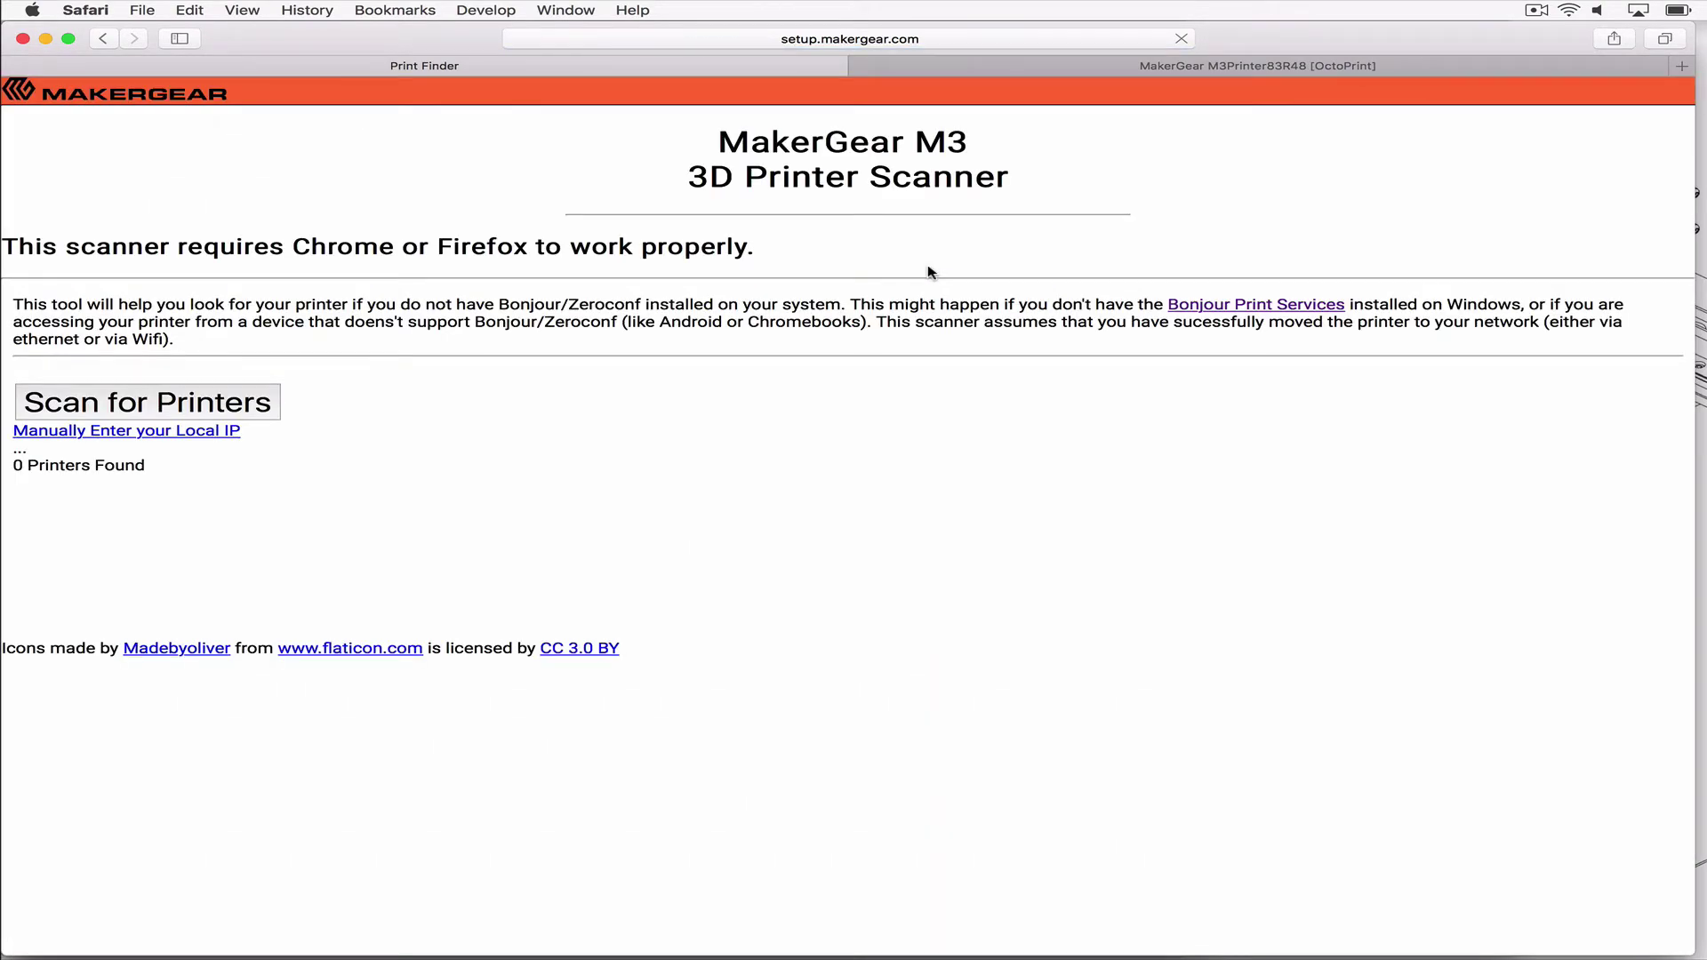
In Chrome, scan the network for printers and scroll down to M3Printer83R48 at 10.1.1.106.
key(super+Tab)
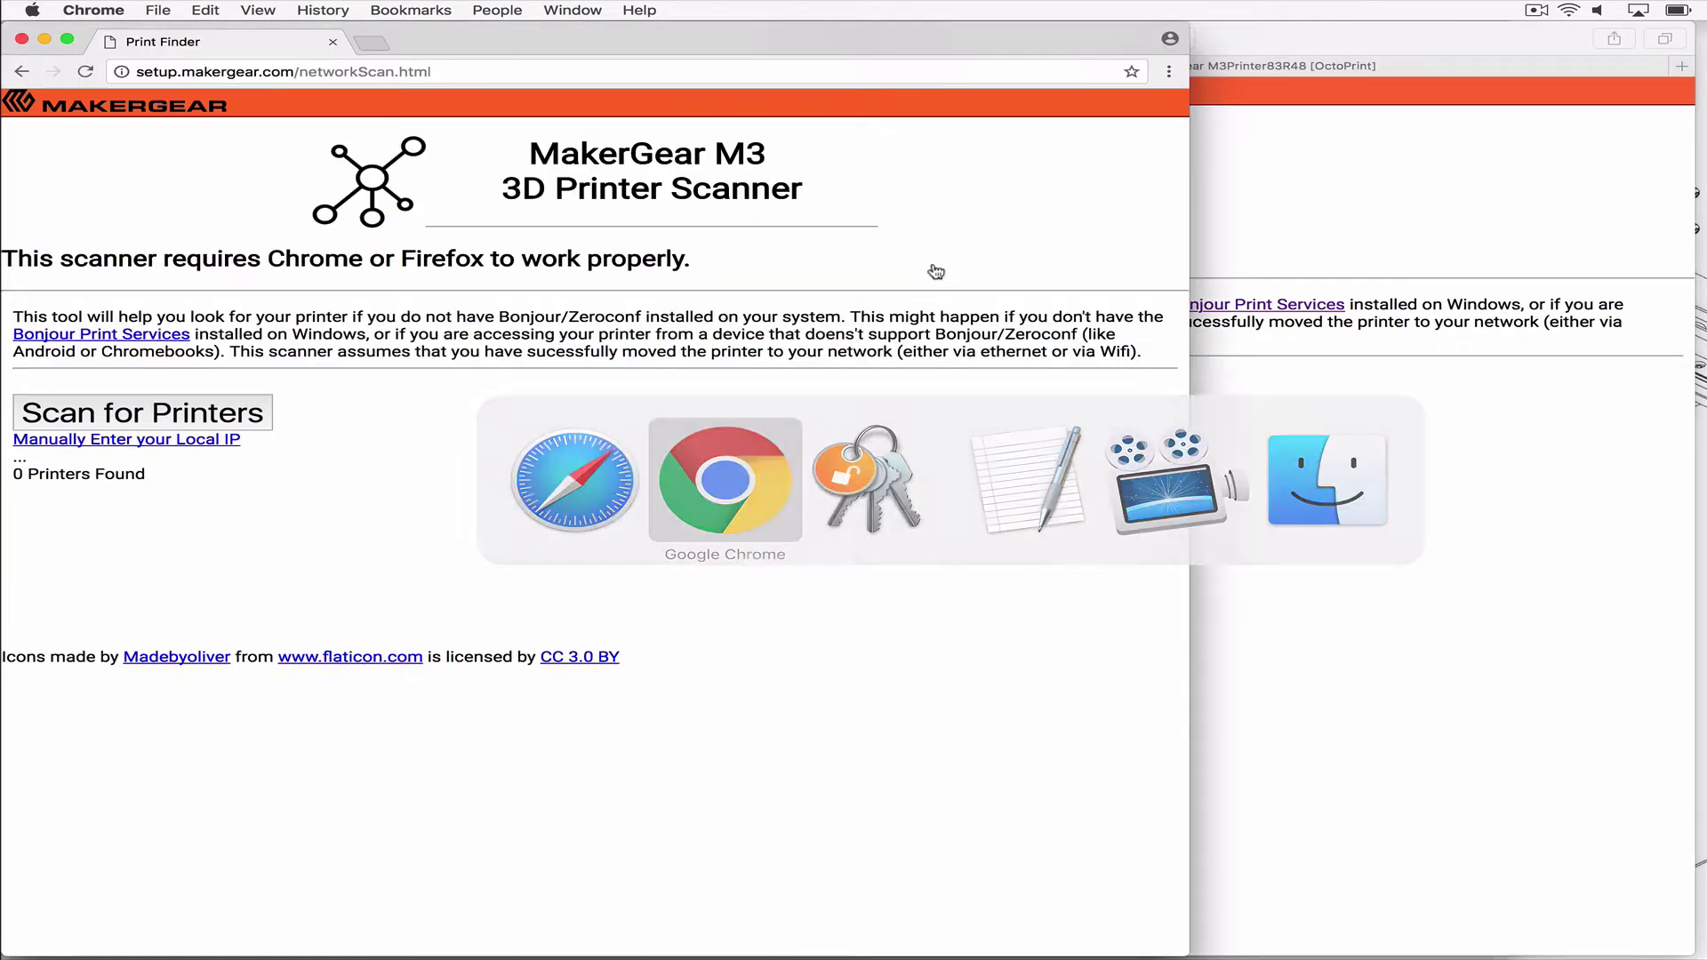
click(410, 72)
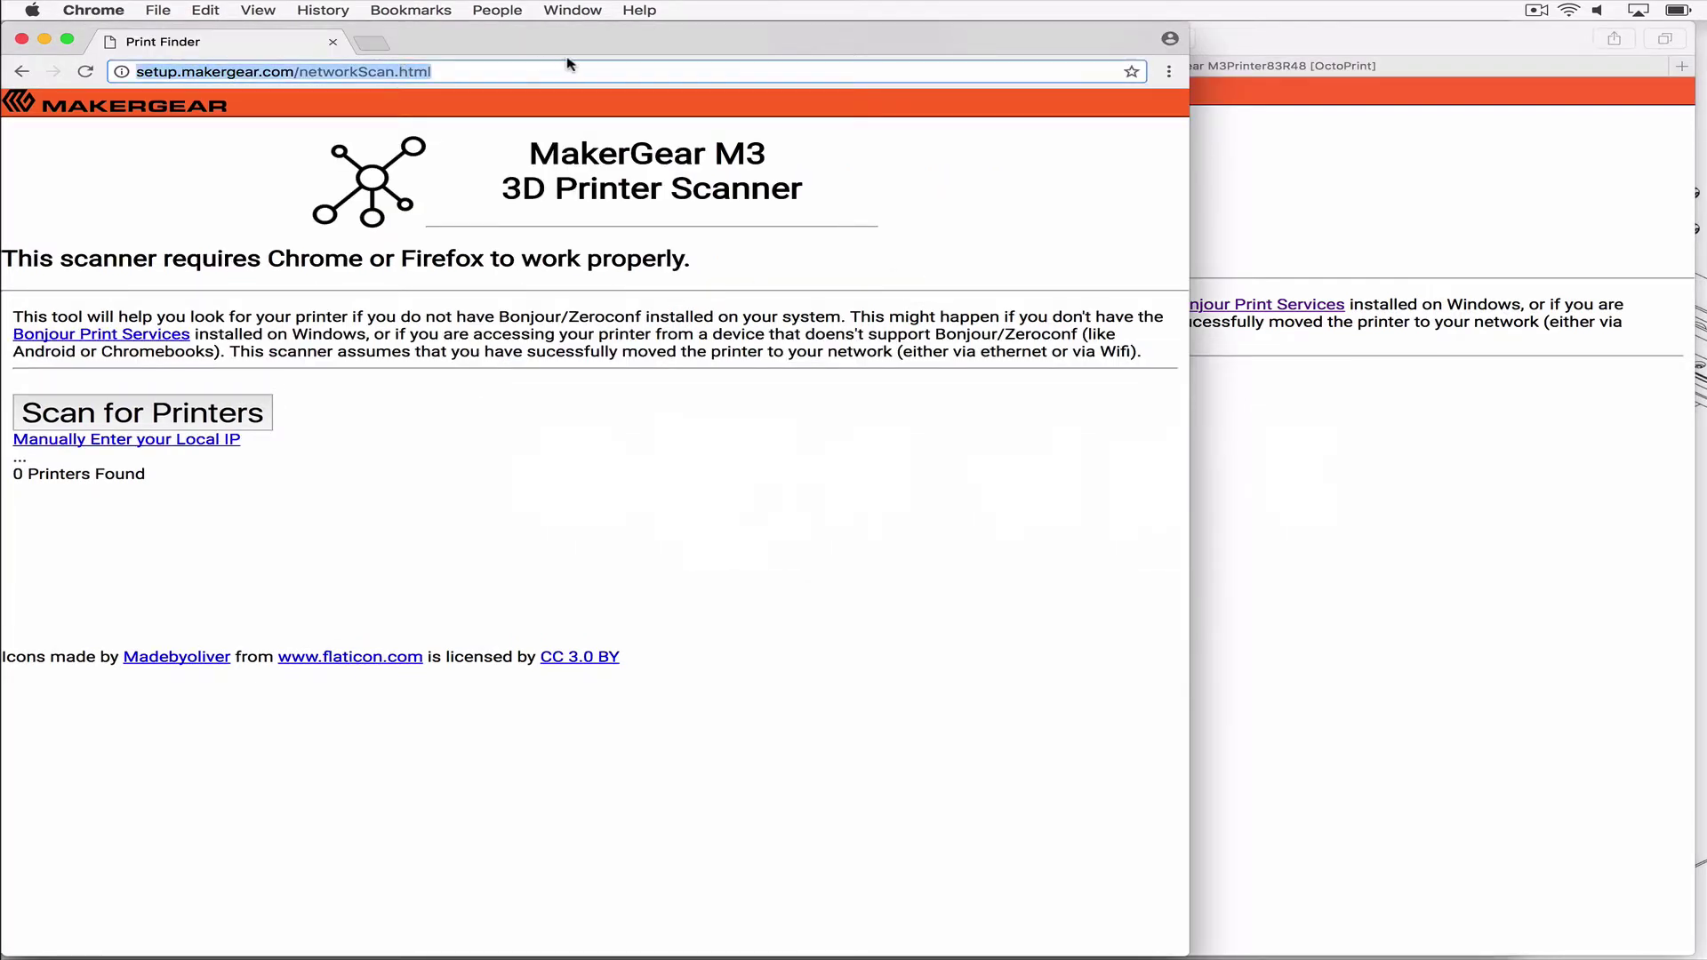
click(304, 449)
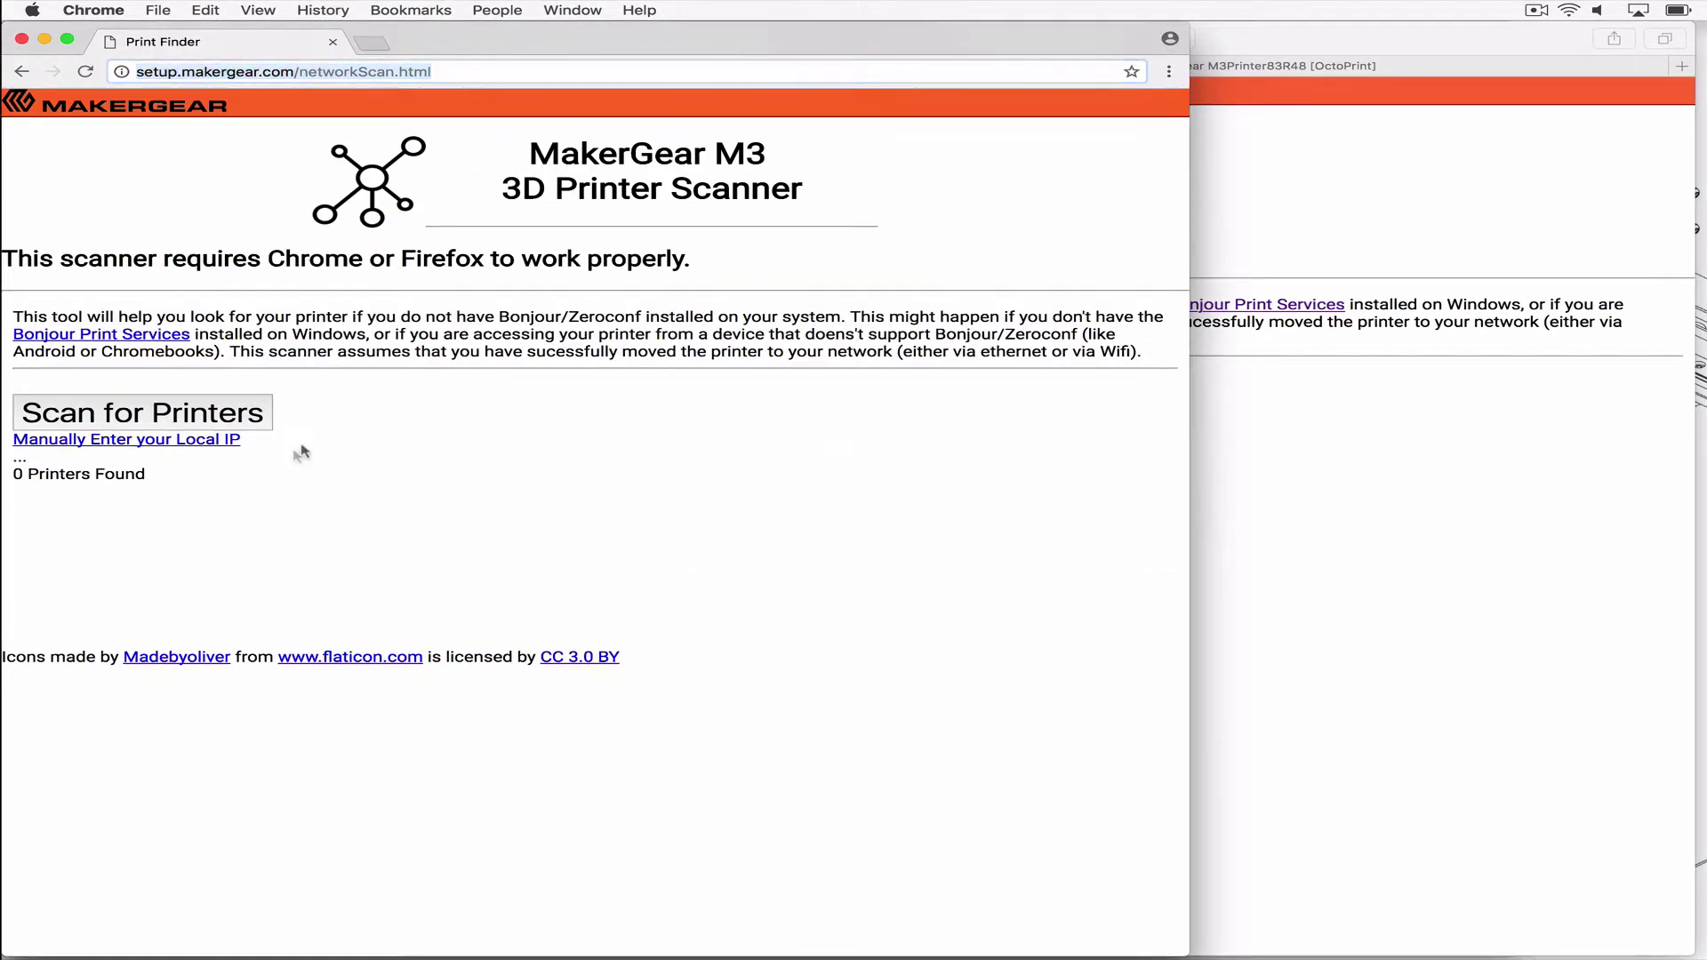
click(254, 416)
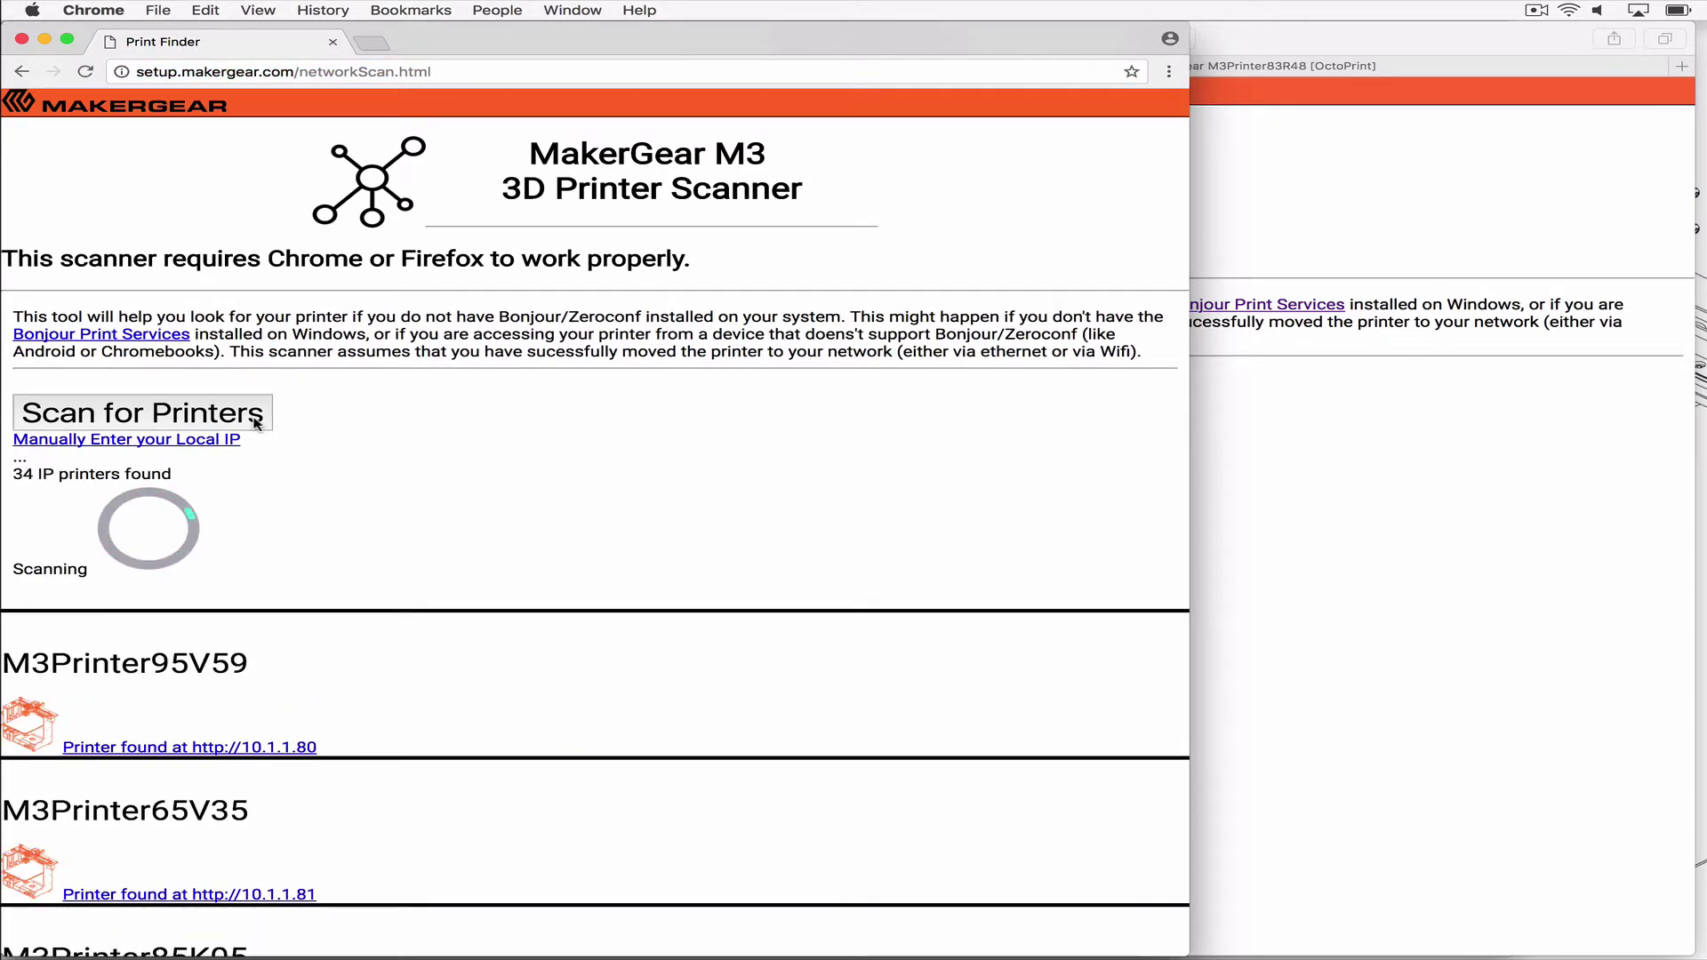
scroll(256, 423, down, 2)
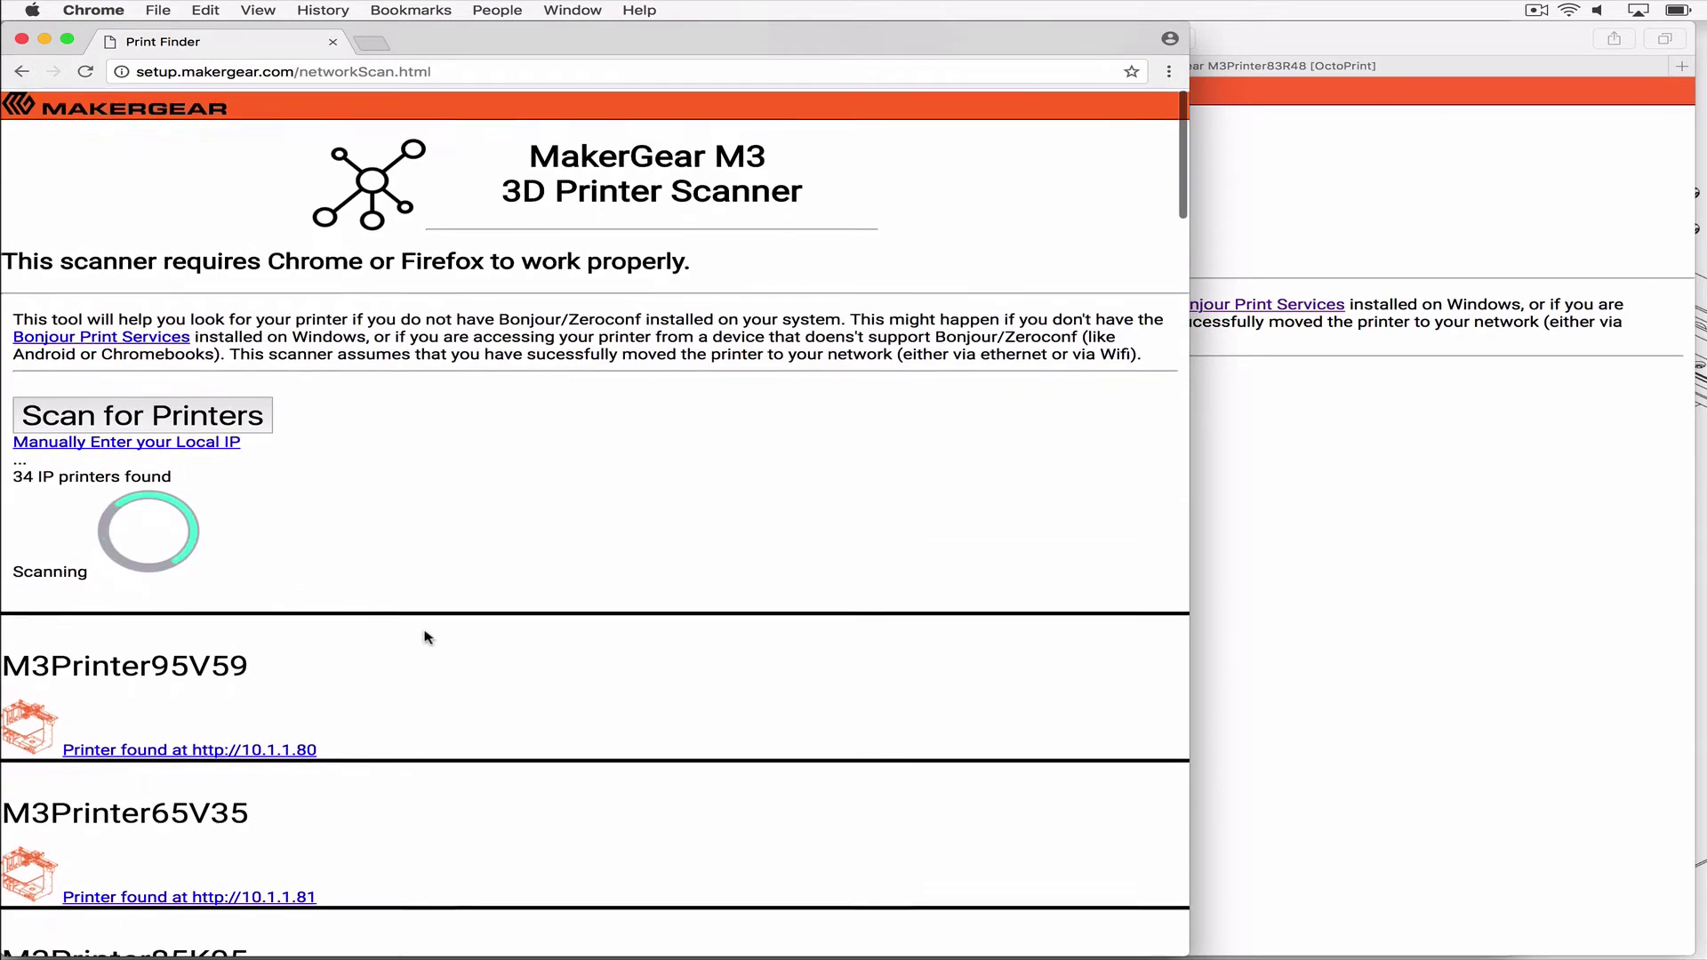
scroll(427, 638, down, 3)
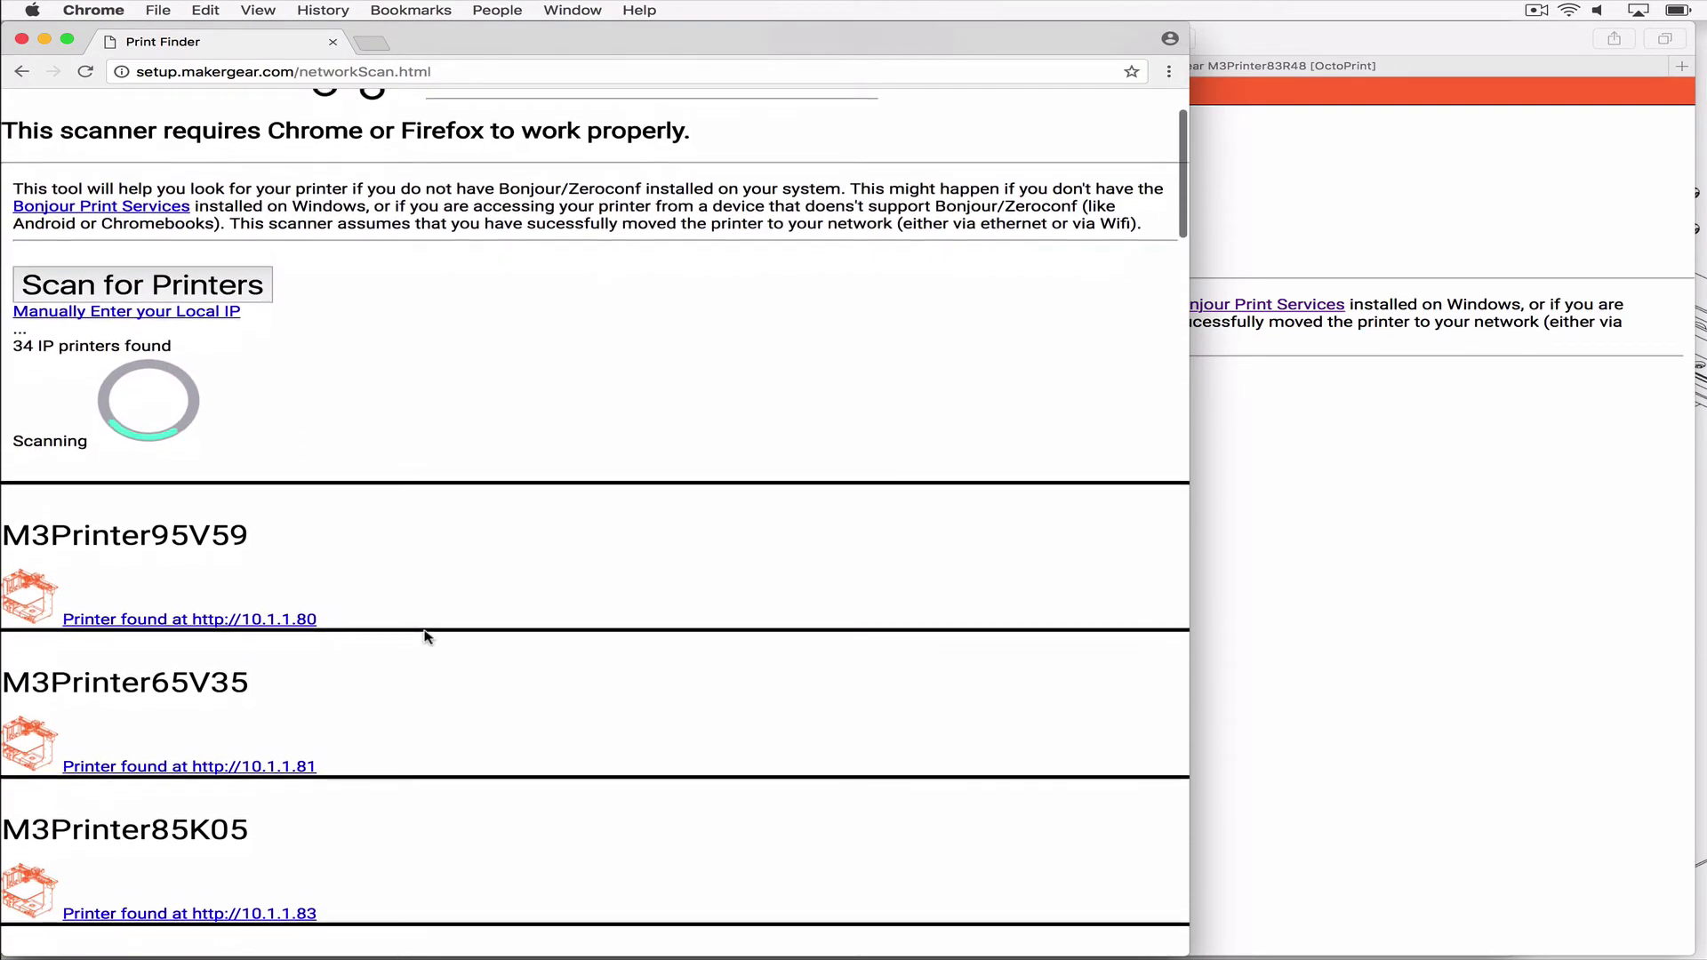
scroll(427, 637, down, 5)
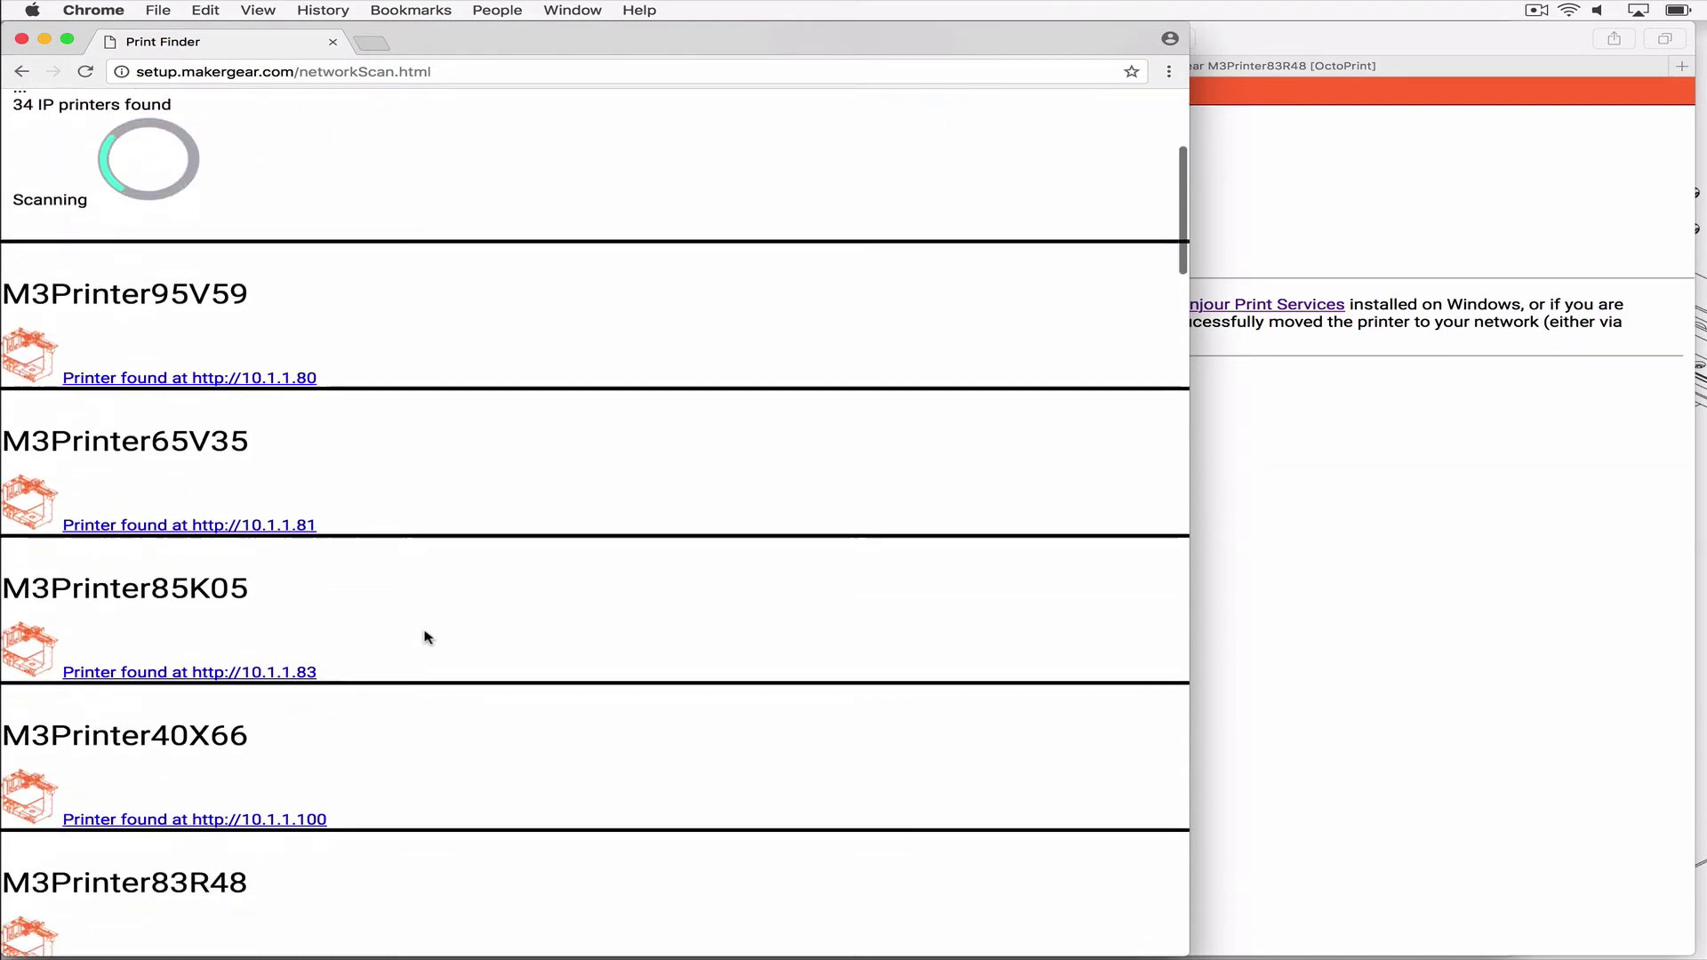
scroll(427, 637, down, 1)
scroll(425, 636, down, 1)
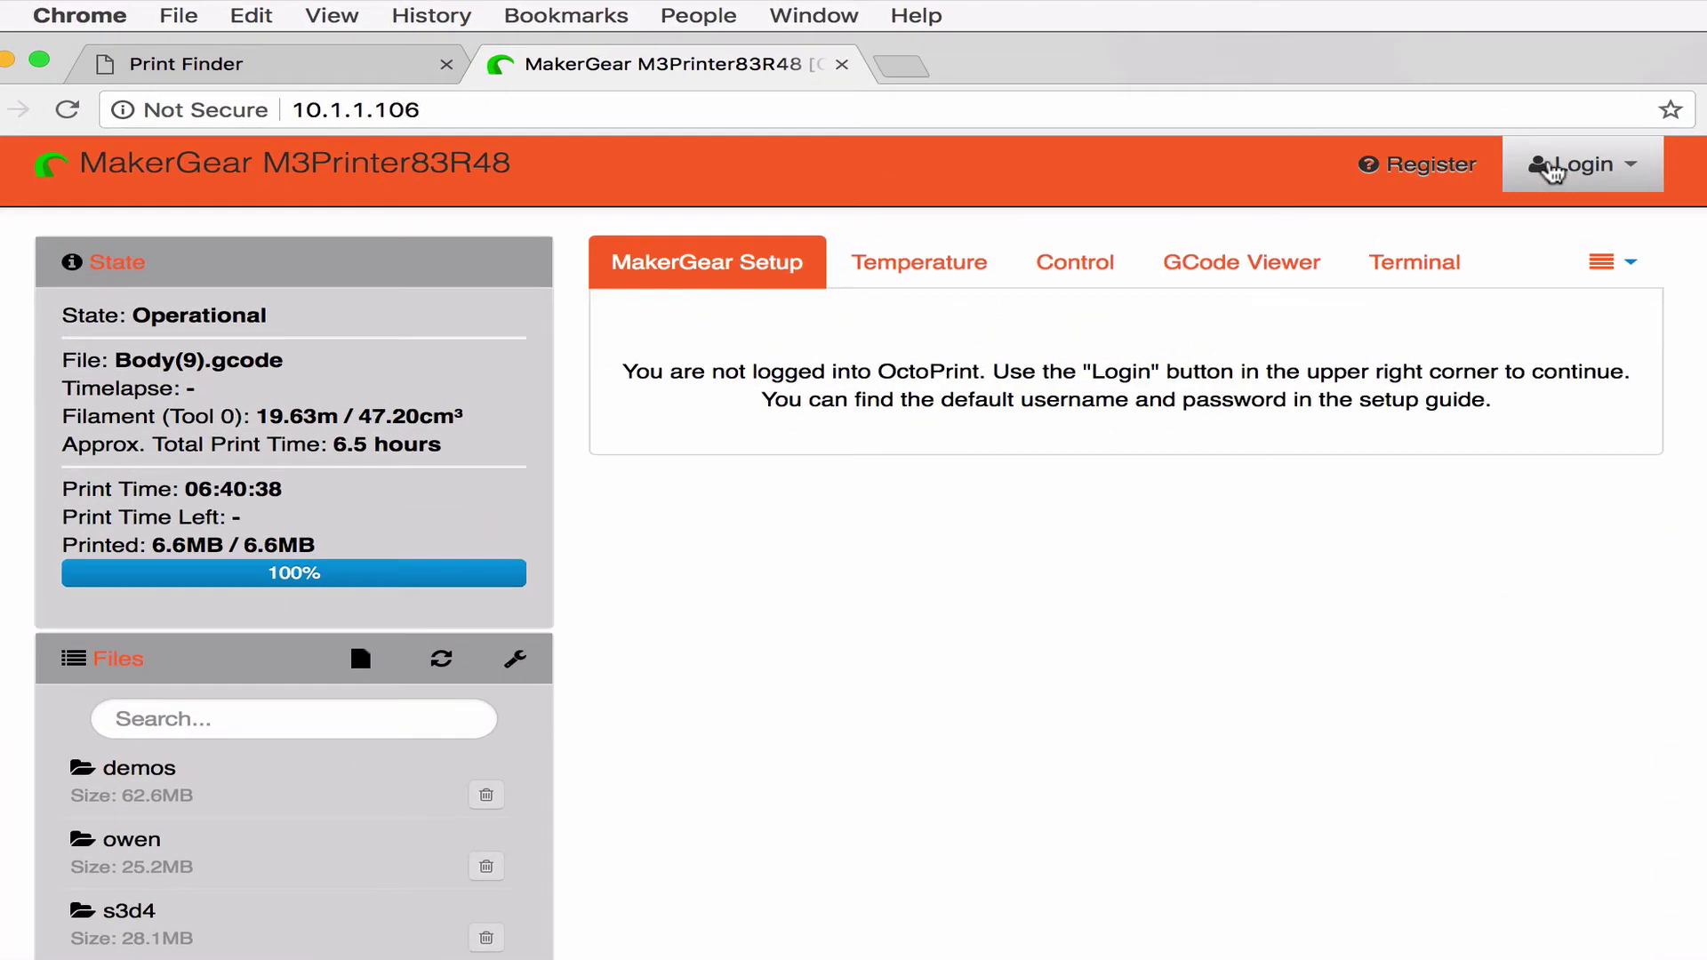
Log in to OctoPrint at 10.1.1.106 as username 'printer' with the default password.
click(1093, 110)
click(1036, 180)
text(printer)
key(Tab)
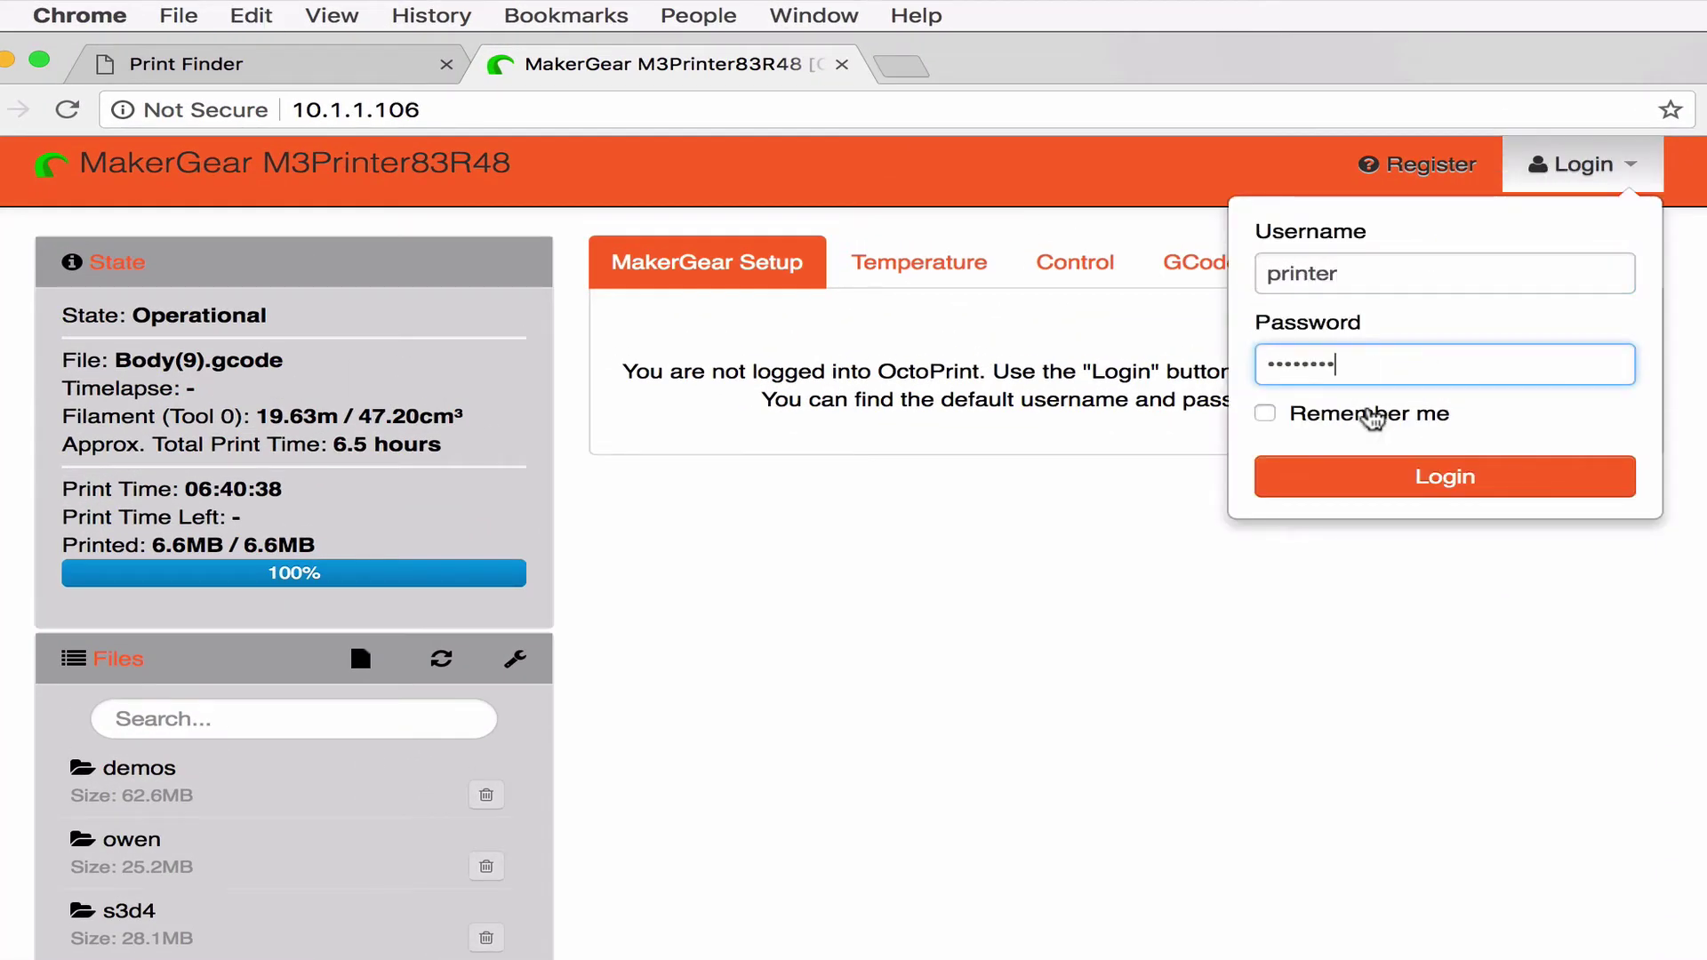
click(1445, 477)
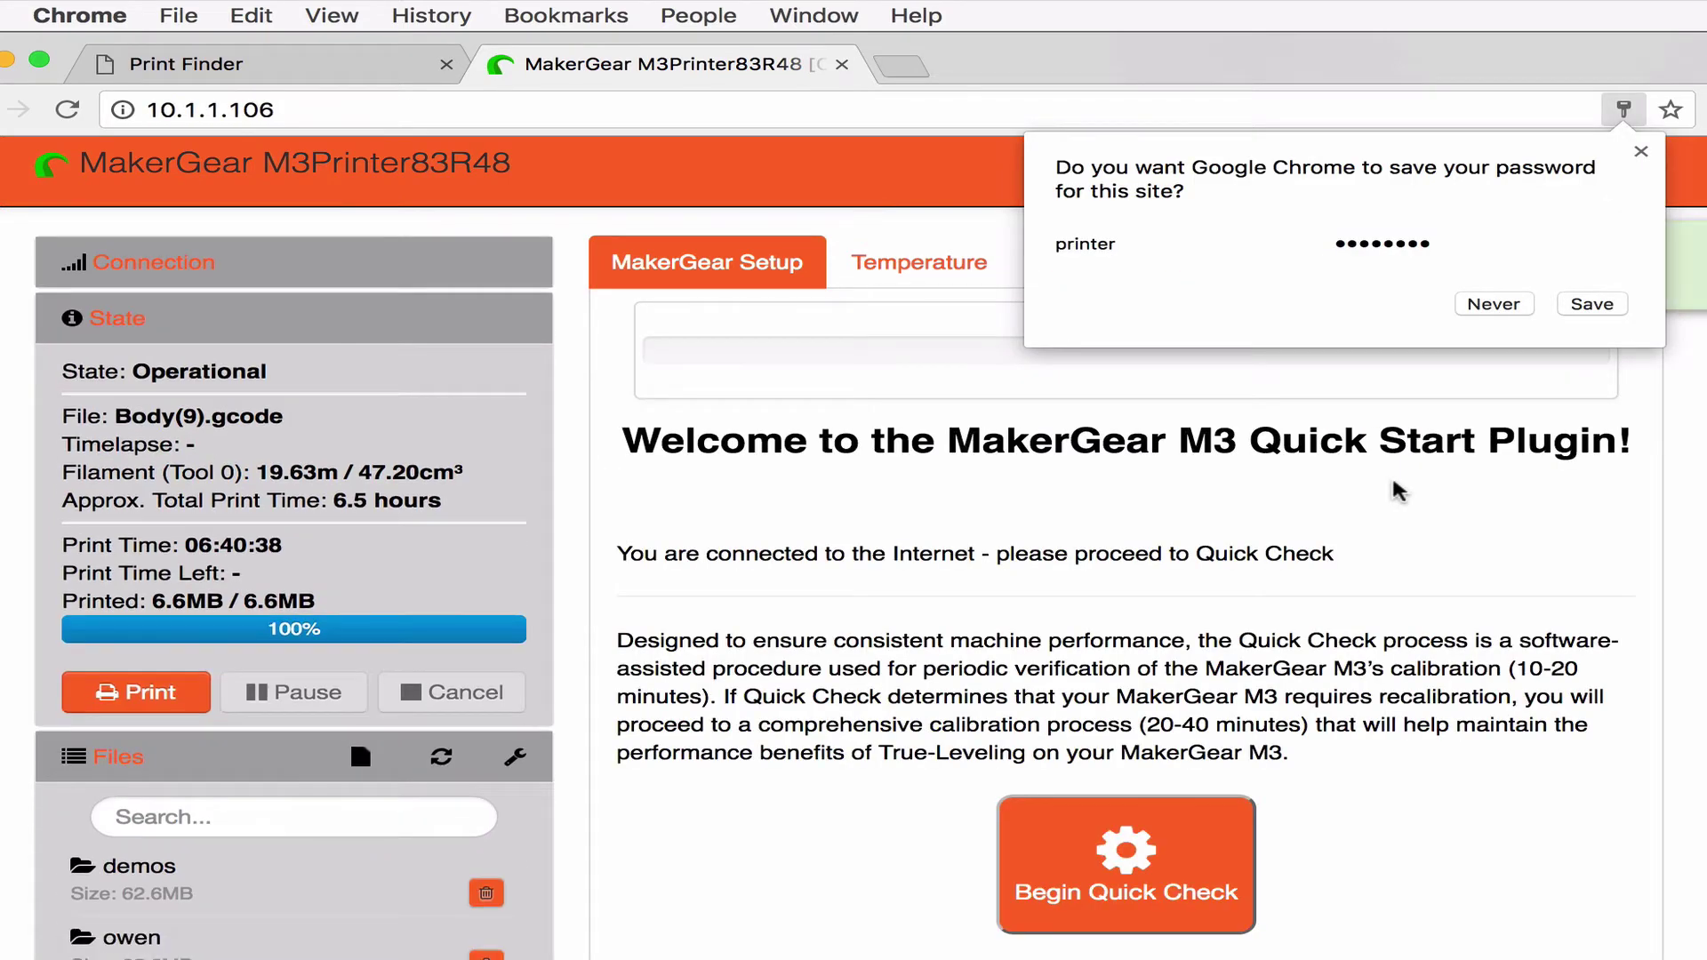
Dismiss the save-password offer, review the printer scan results, and return to logged-in OctoPrint.
click(1641, 152)
click(323, 64)
scroll(628, 670, down, 5)
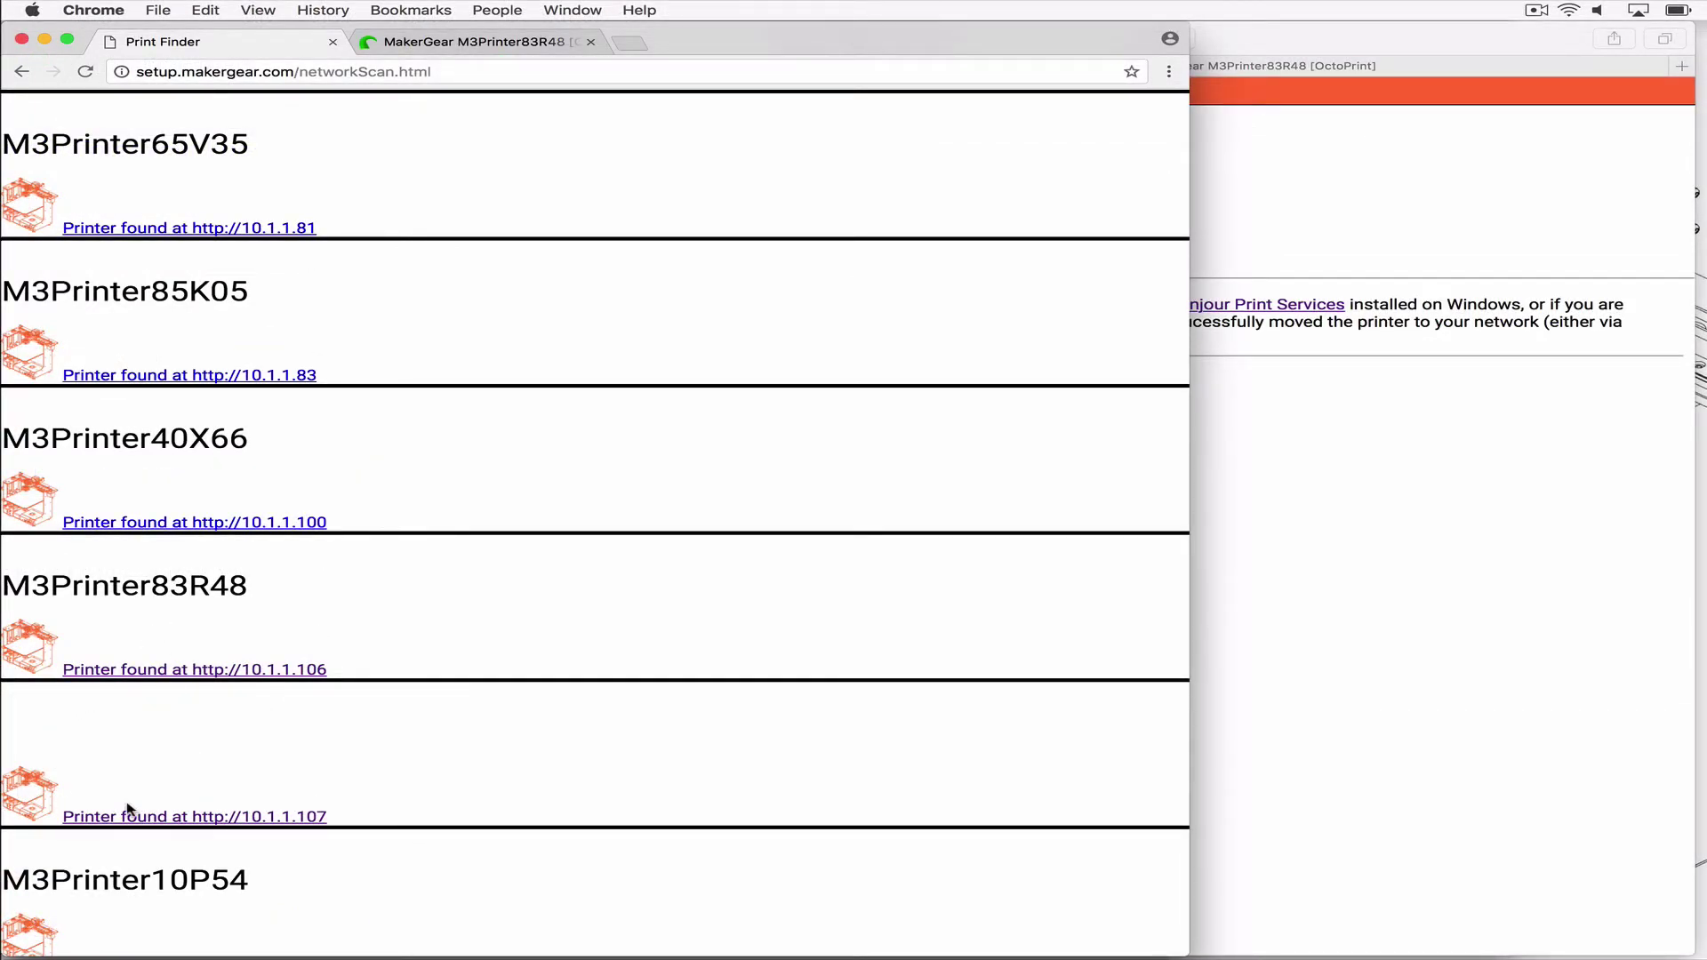
click(469, 46)
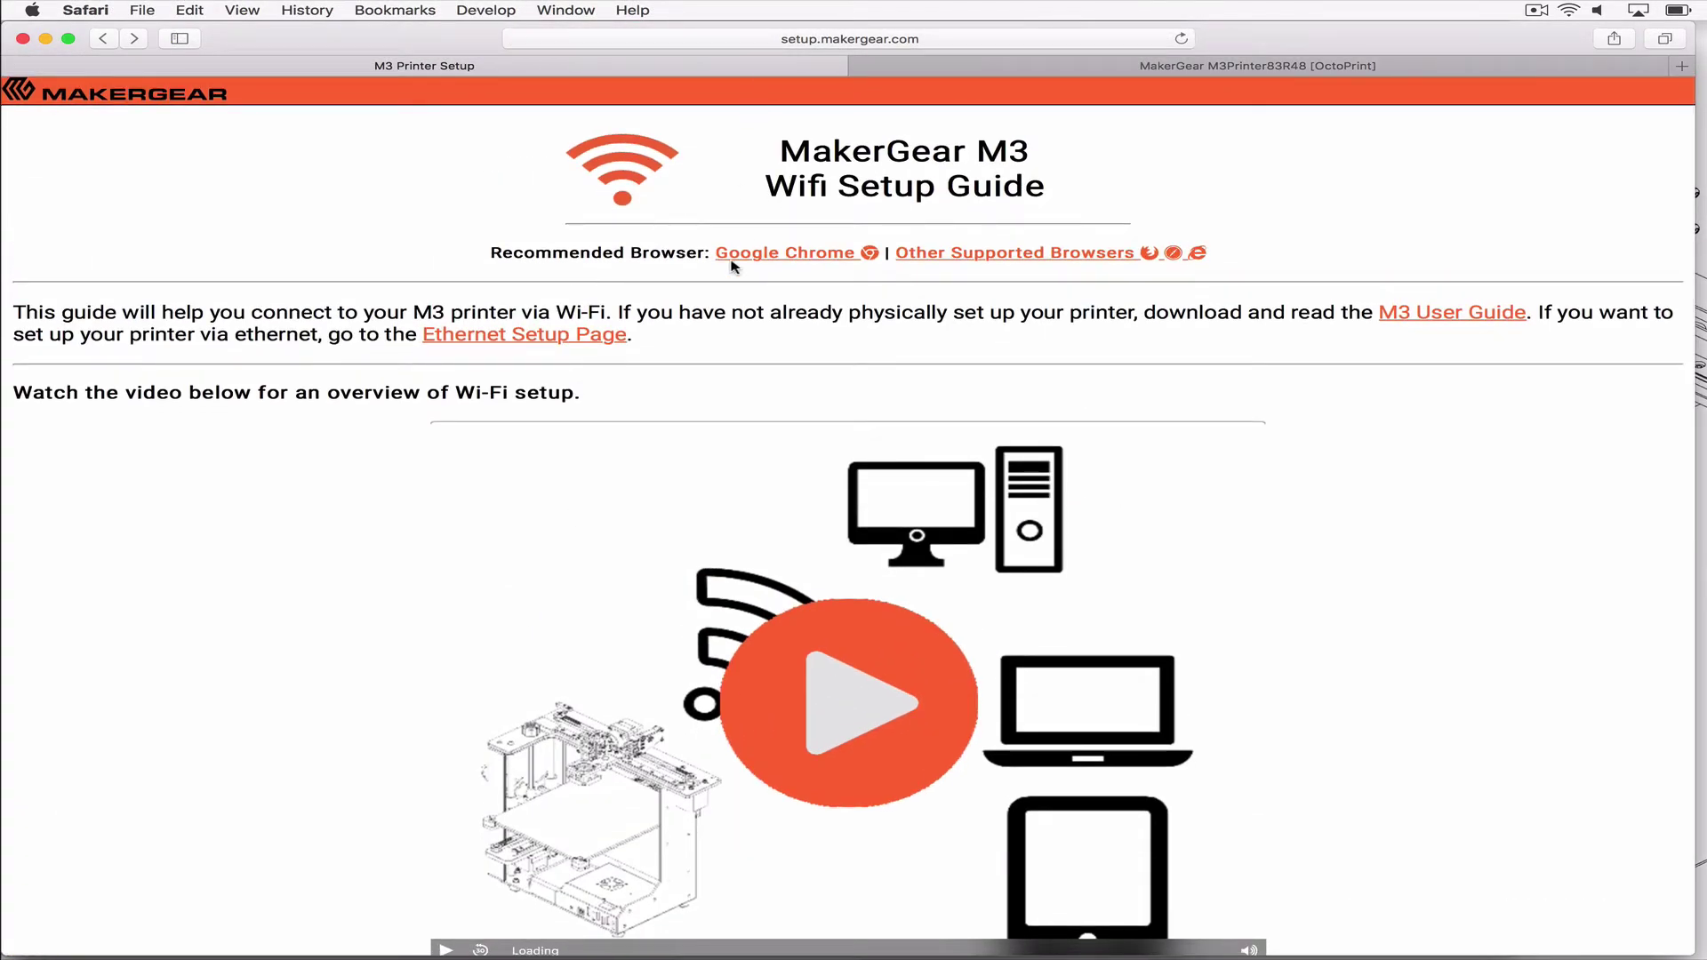
Scroll the Safari setup guide down to Step 1's network name and password.
scroll(733, 267, down, 10)
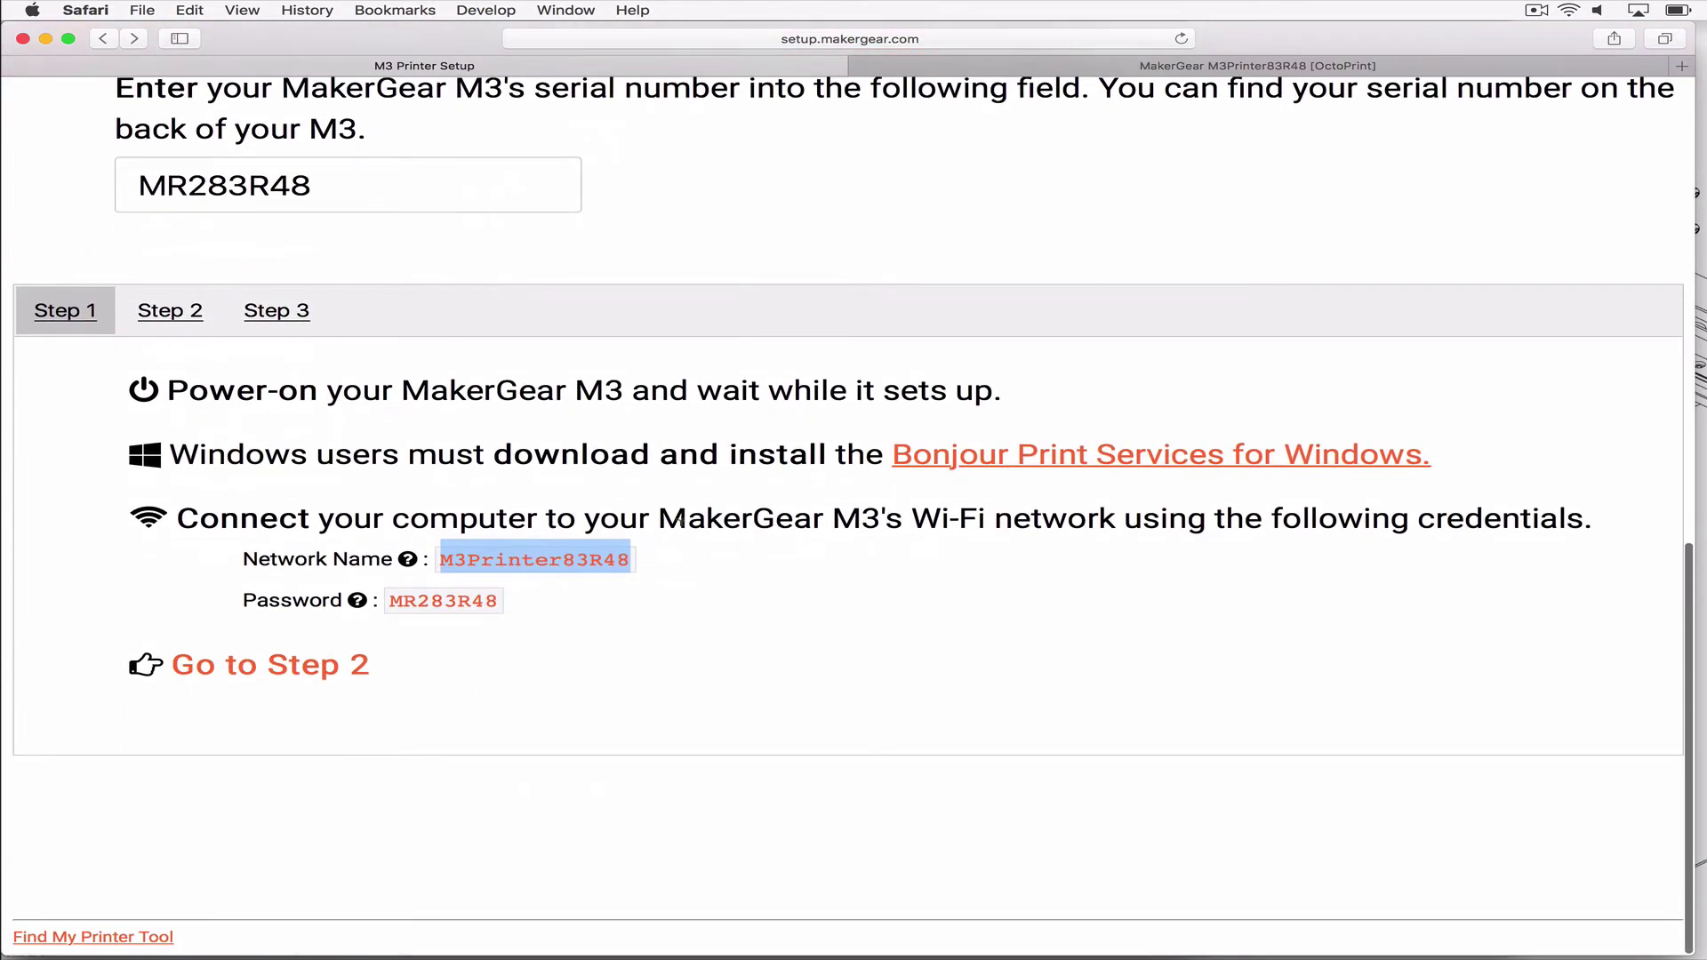